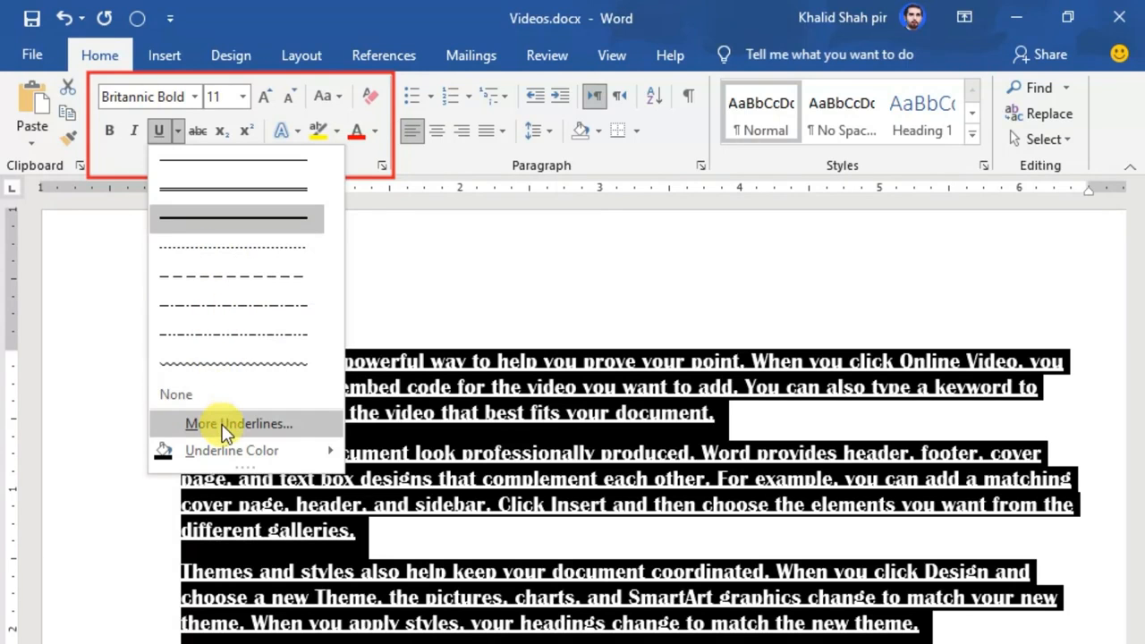
Open the Font dialog's extra underline options and browse the available underline styles without changing anything.
{"action": "left_click", "coordinate": [224, 423]}
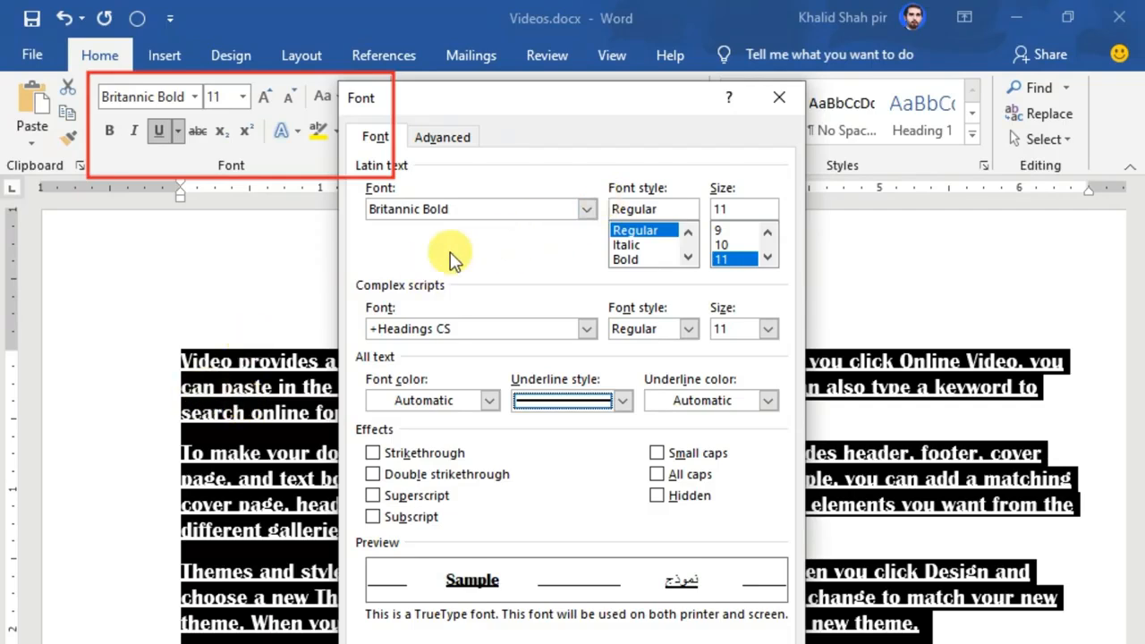
{"action": "left_click", "coordinate": [621, 402]}
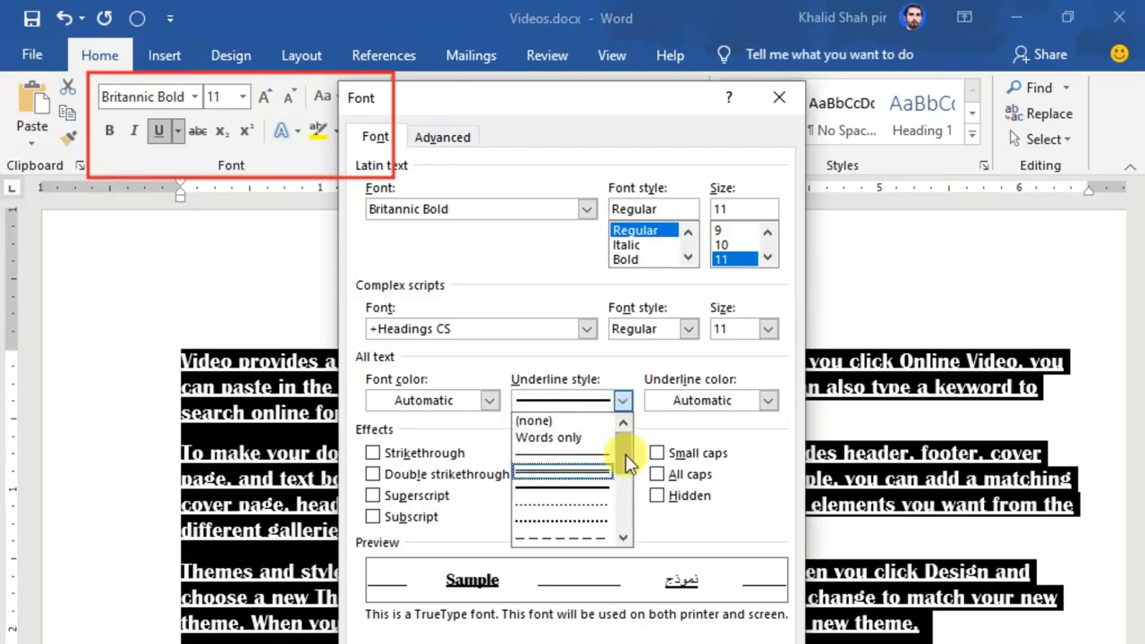
{"action": "left_click_drag", "start_coordinate": [621, 450], "coordinate": [631, 510]}
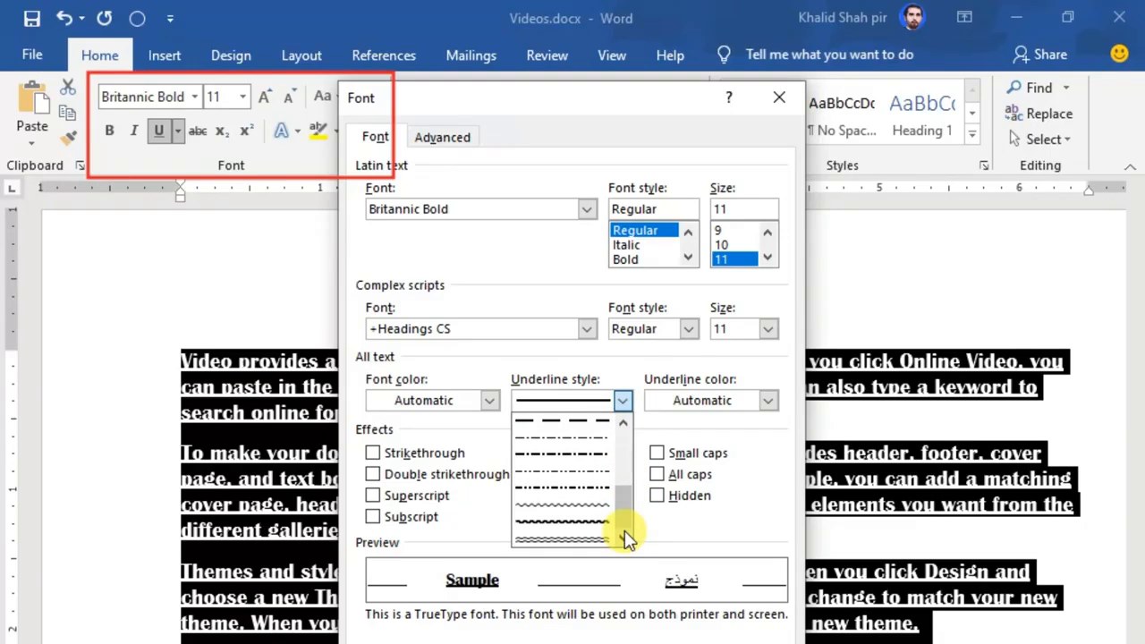
{"action": "left_click", "coordinate": [507, 259]}
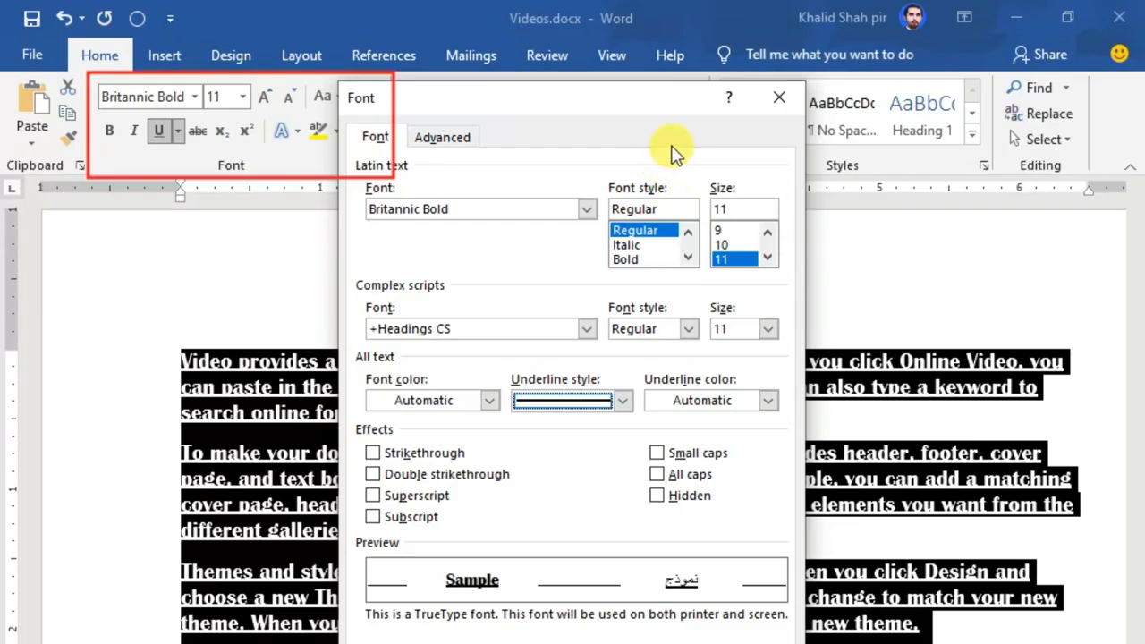
{"action": "left_click", "coordinate": [779, 96]}
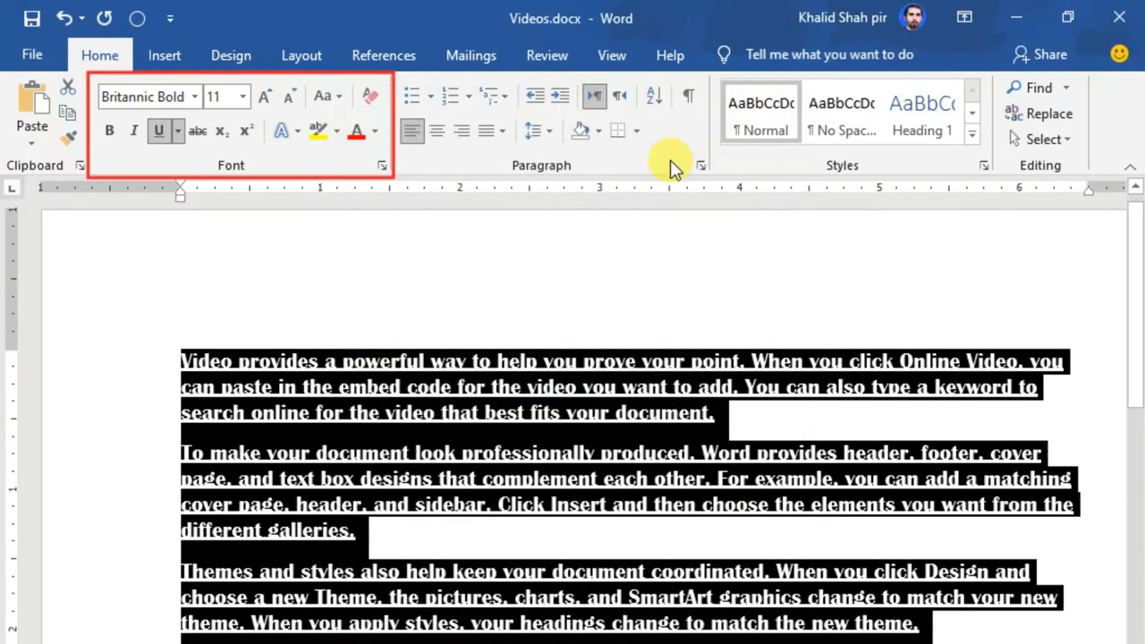
Set the underline color of the selected paragraphs to red.
{"action": "left_click", "coordinate": [179, 132]}
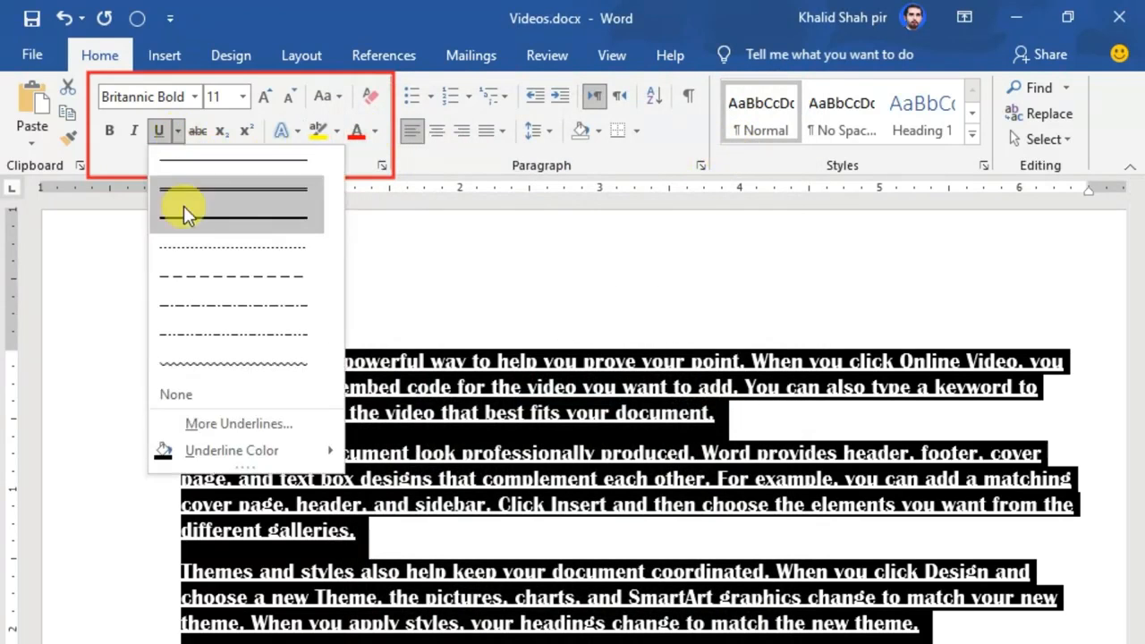
{"action": "mouse_move", "coordinate": [196, 455]}
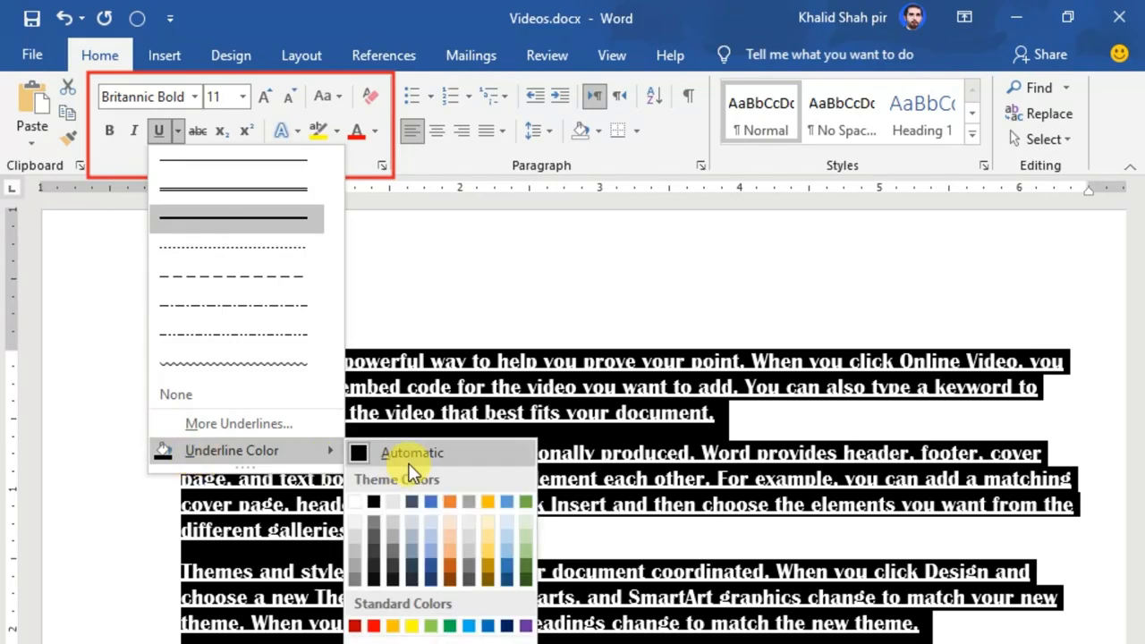
{"action": "left_click", "coordinate": [372, 628]}
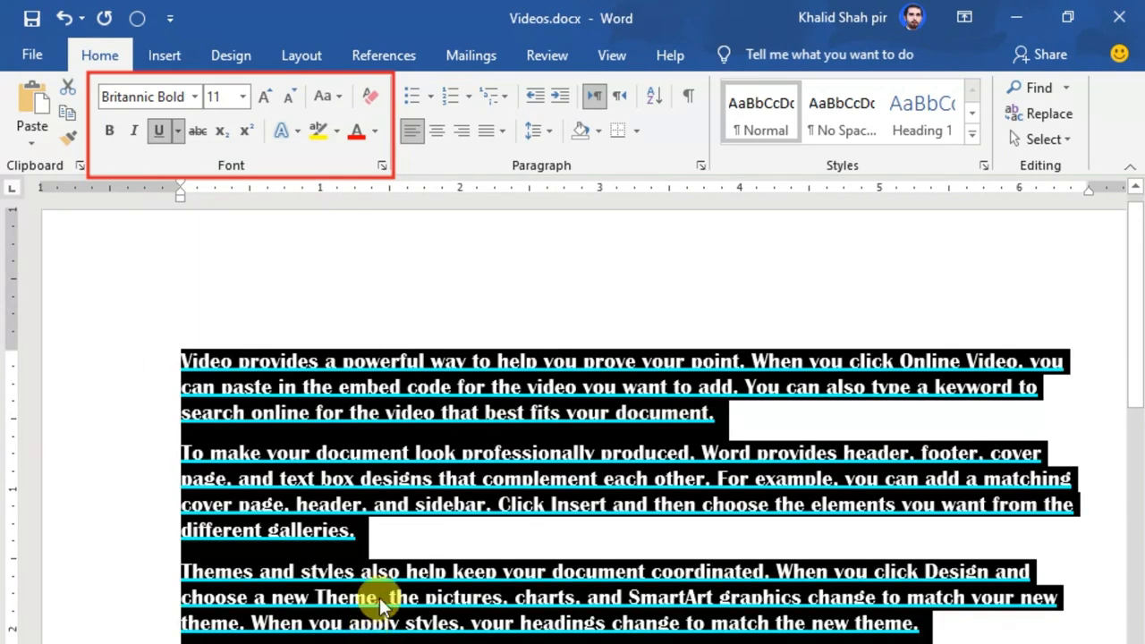
{"action": "left_click", "coordinate": [579, 469]}
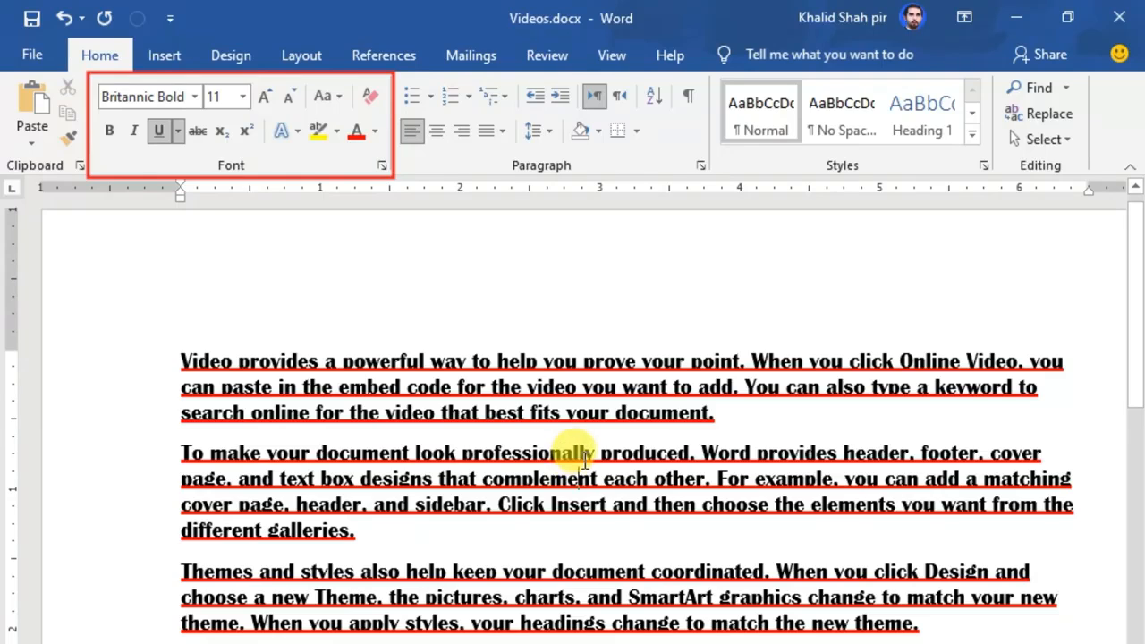
Select the paragraphs again and remove their underline.
{"action": "left_click_drag", "start_coordinate": [80, 364], "coordinate": [90, 643]}
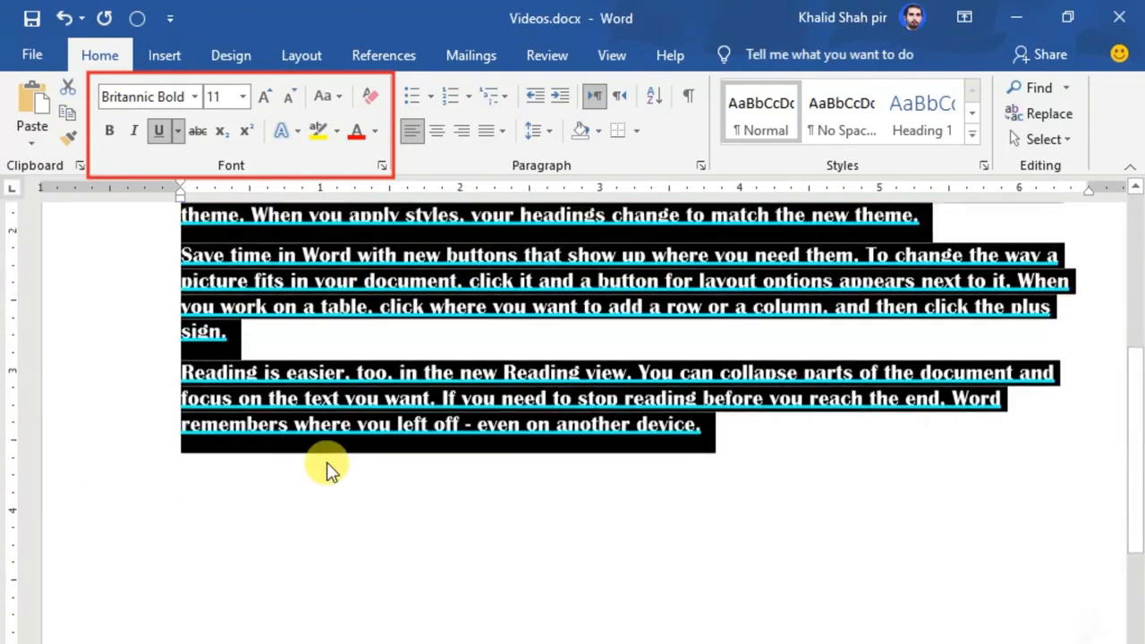
{"action": "scroll", "coordinate": [327, 465], "scroll_direction": "up", "scroll_amount": 5}
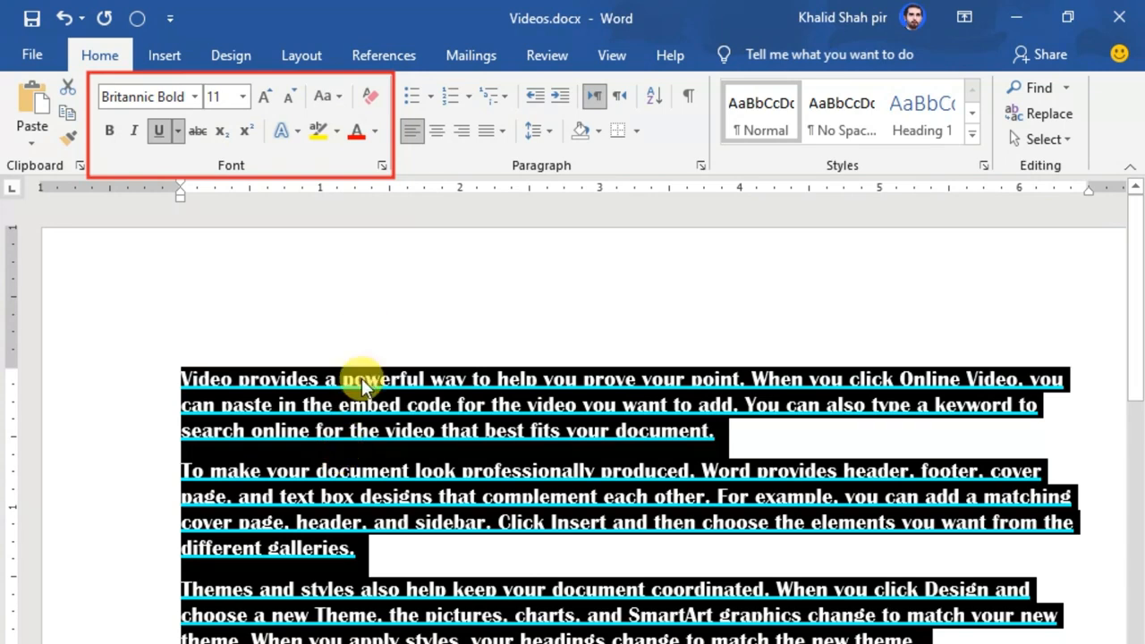
{"action": "left_click", "coordinate": [365, 294]}
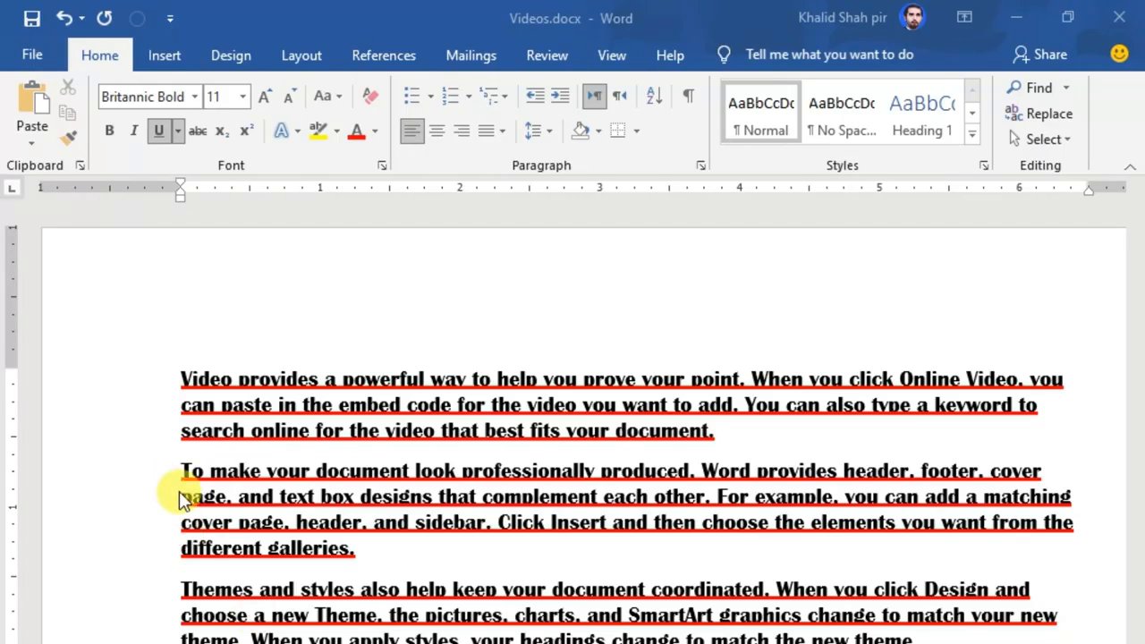
{"action": "left_click_drag", "start_coordinate": [98, 380], "coordinate": [116, 637]}
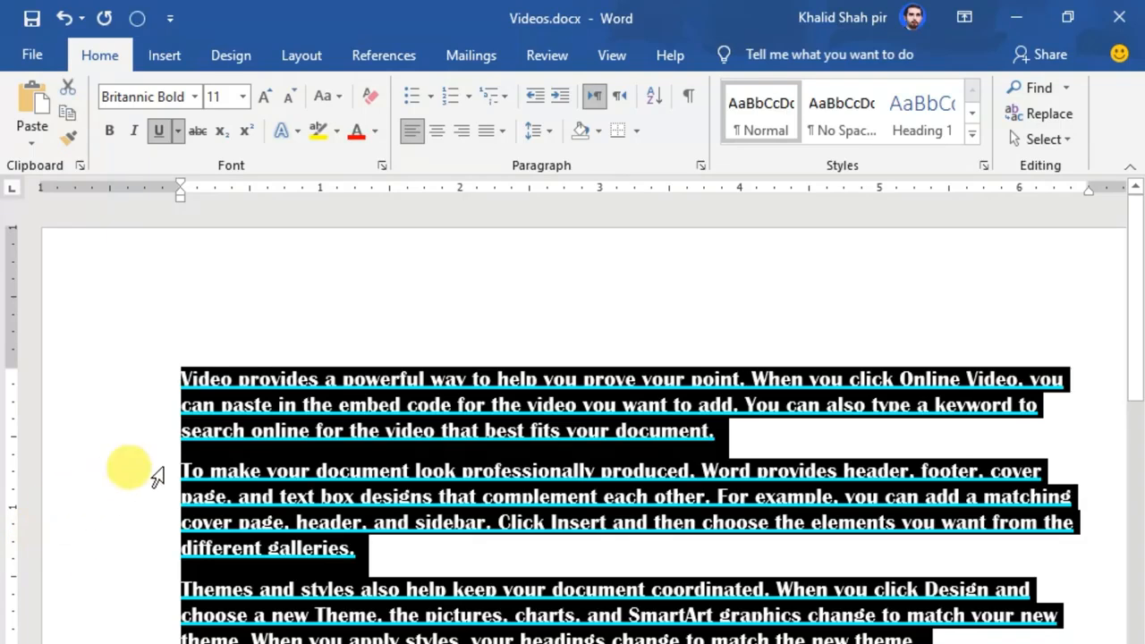
{"action": "left_click", "coordinate": [166, 135]}
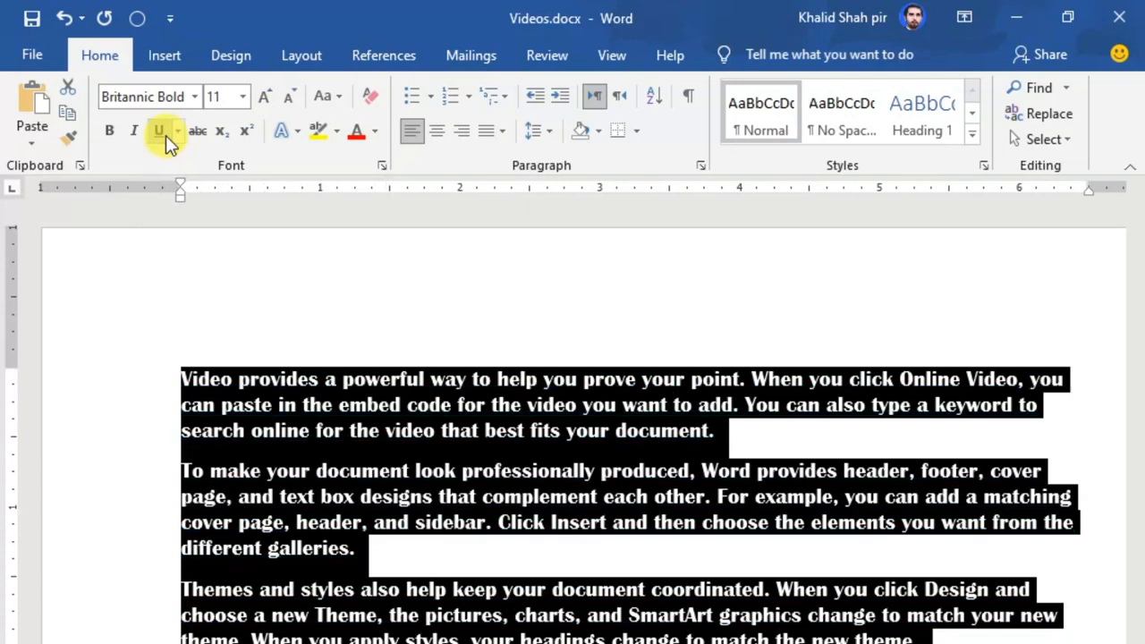
Change the font of the selected paragraphs to Times New Roman.
{"action": "left_click", "coordinate": [193, 99]}
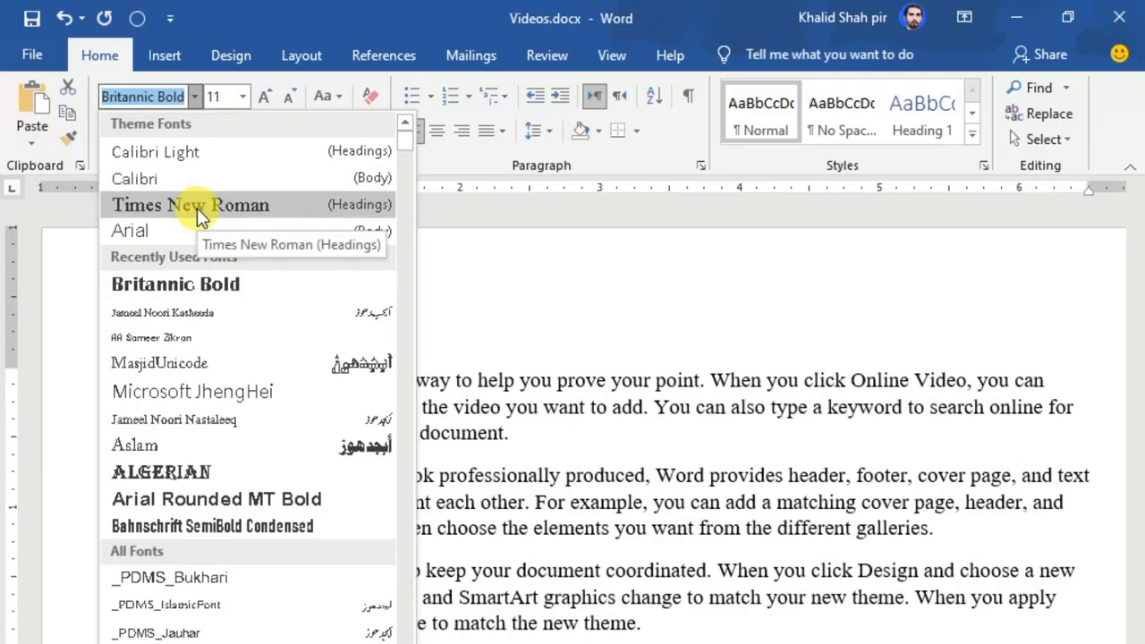
{"action": "left_click", "coordinate": [197, 207]}
{"action": "scroll", "coordinate": [389, 441], "scroll_direction": "down", "scroll_amount": 3}
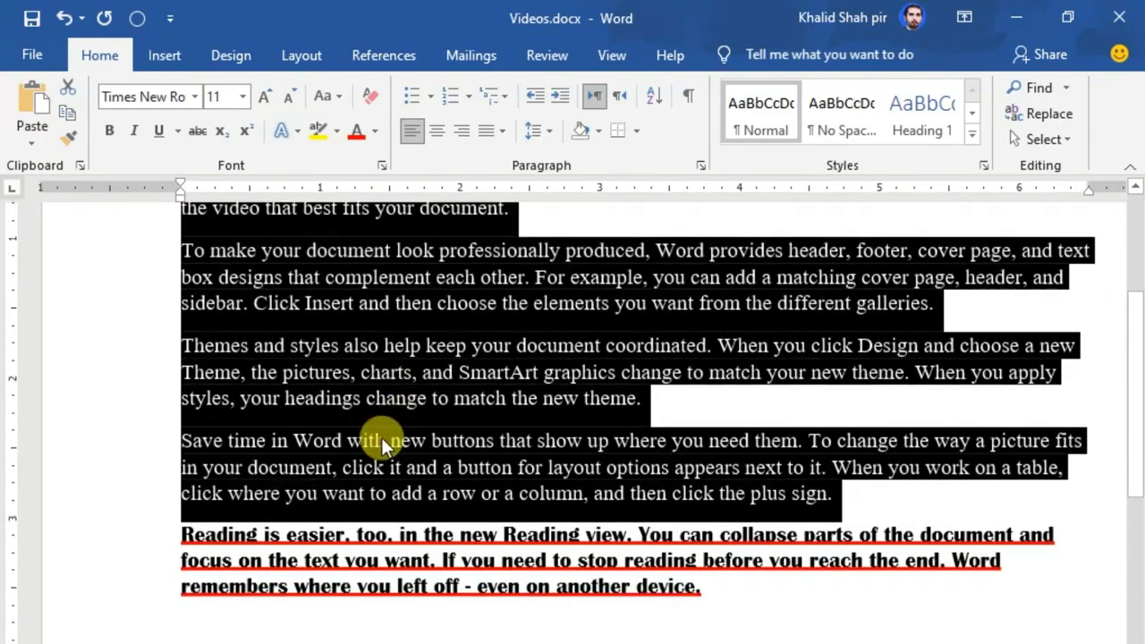
Delete the last paragraph, which still has the old bold underlined font.
{"action": "left_click_drag", "start_coordinate": [105, 490], "coordinate": [118, 528]}
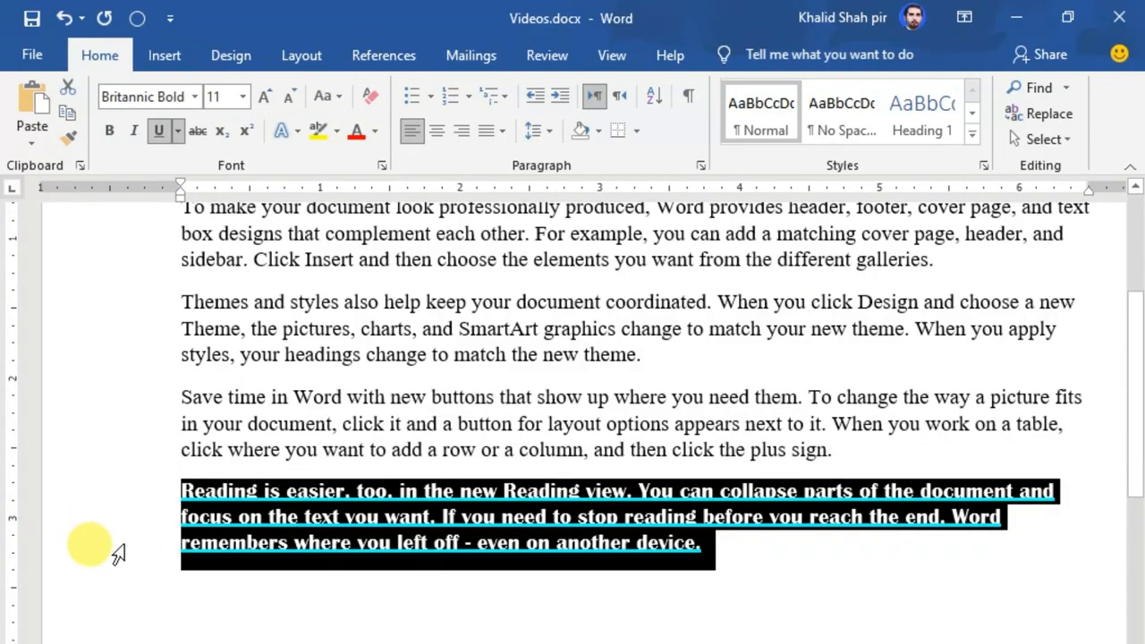
{"action": "key", "text": "Delete"}
{"action": "scroll", "coordinate": [226, 501], "scroll_direction": "up", "scroll_amount": 3}
{"action": "scroll", "coordinate": [179, 536], "scroll_direction": "down", "scroll_amount": 3}
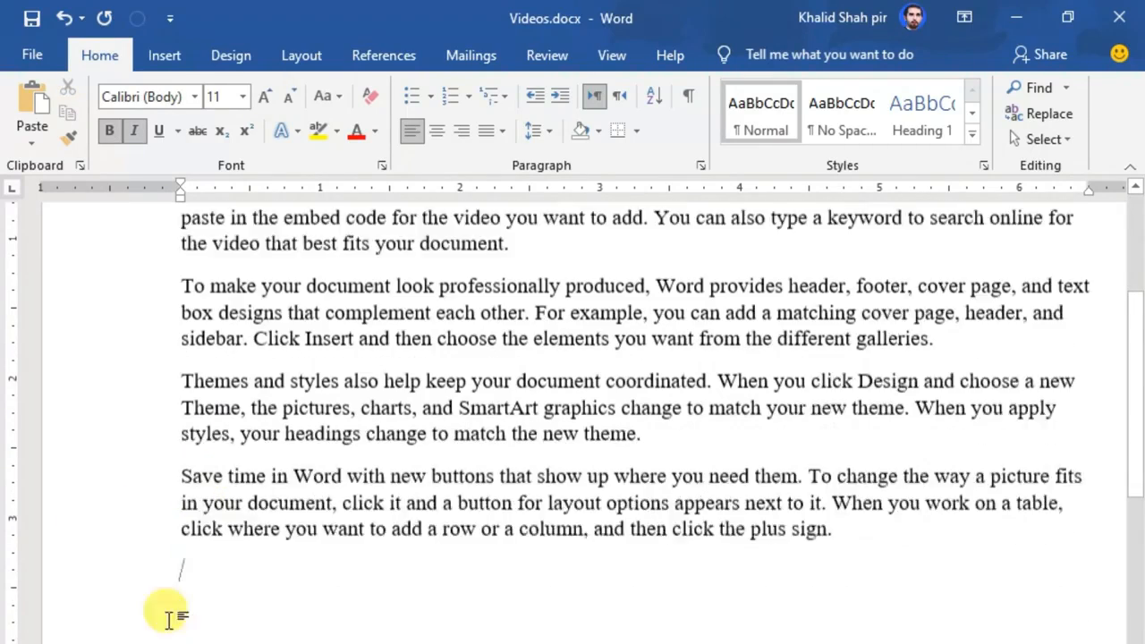
{"action": "scroll", "coordinate": [166, 486], "scroll_direction": "up", "scroll_amount": 3}
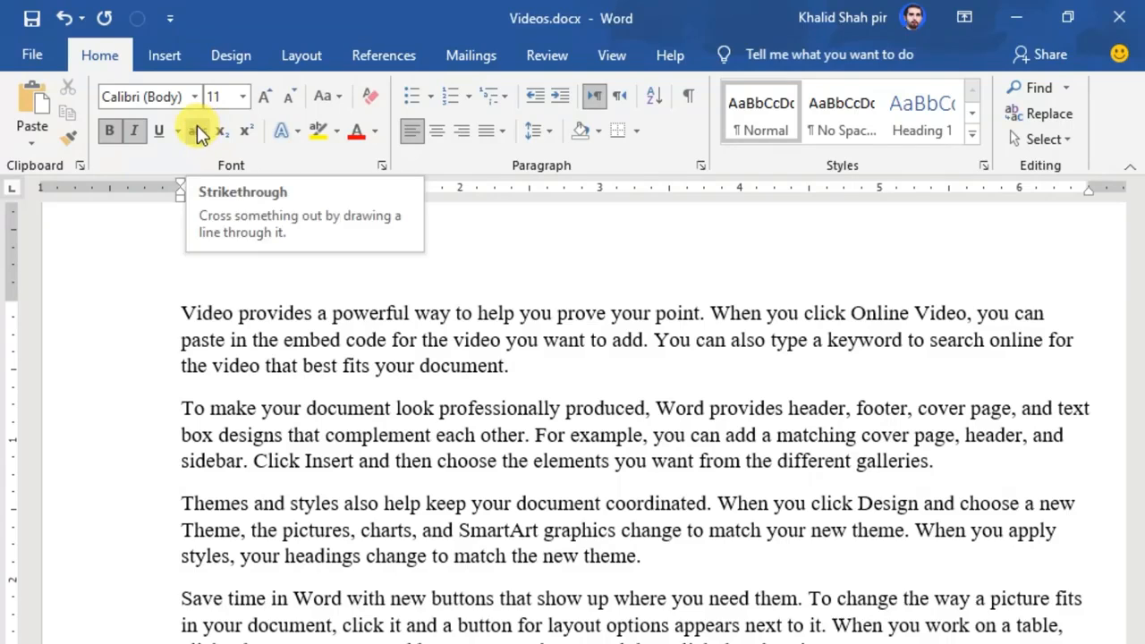
Apply strikethrough to the first line of text, then delete that line.
{"action": "left_click", "coordinate": [77, 324]}
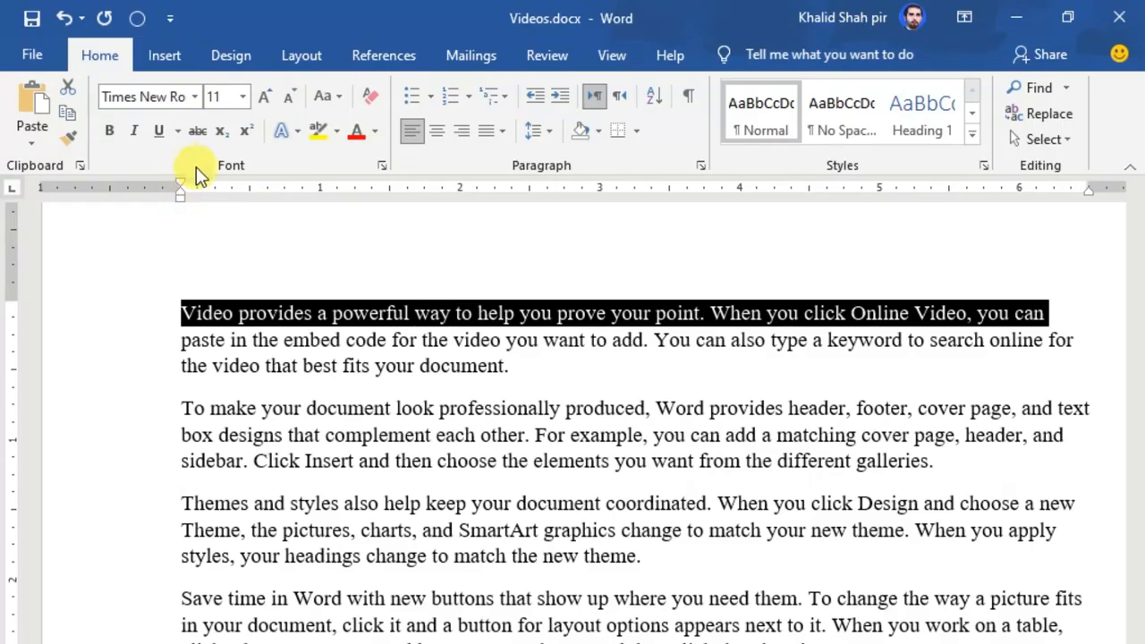
{"action": "left_click", "coordinate": [199, 133]}
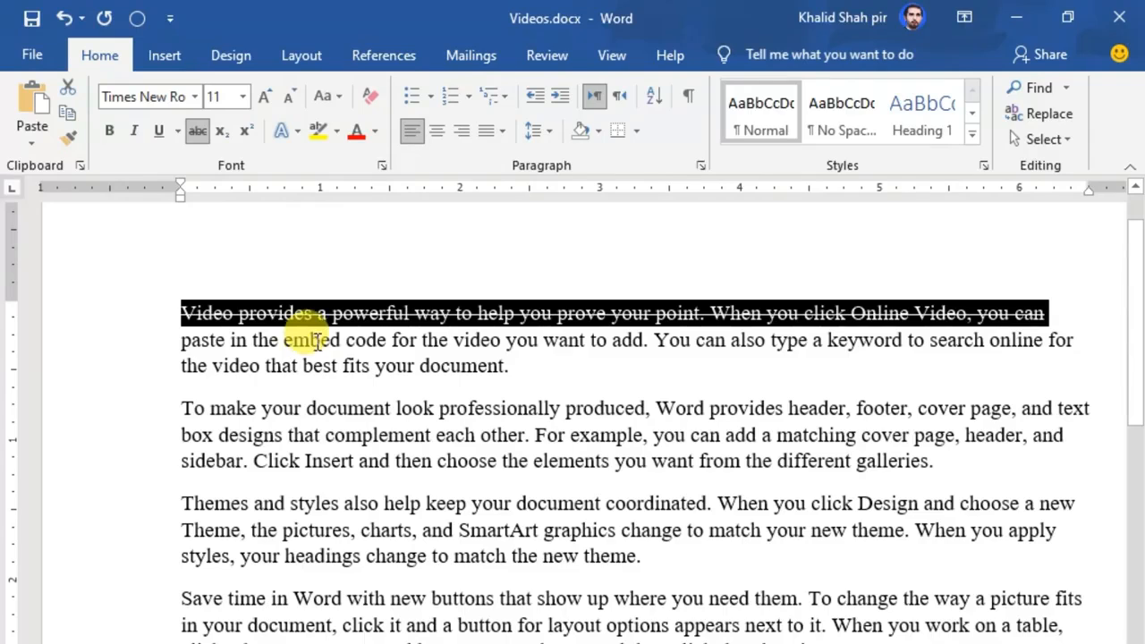
{"action": "key", "text": "Delete"}
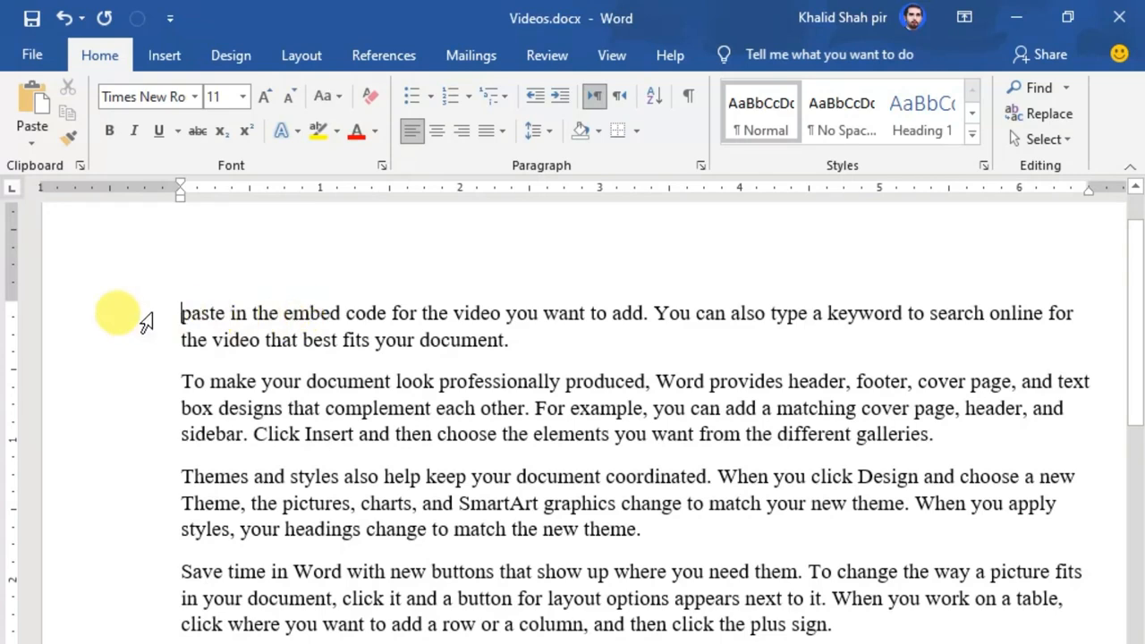
Apply strikethrough to the first two paragraphs.
{"action": "double_click", "coordinate": [136, 341]}
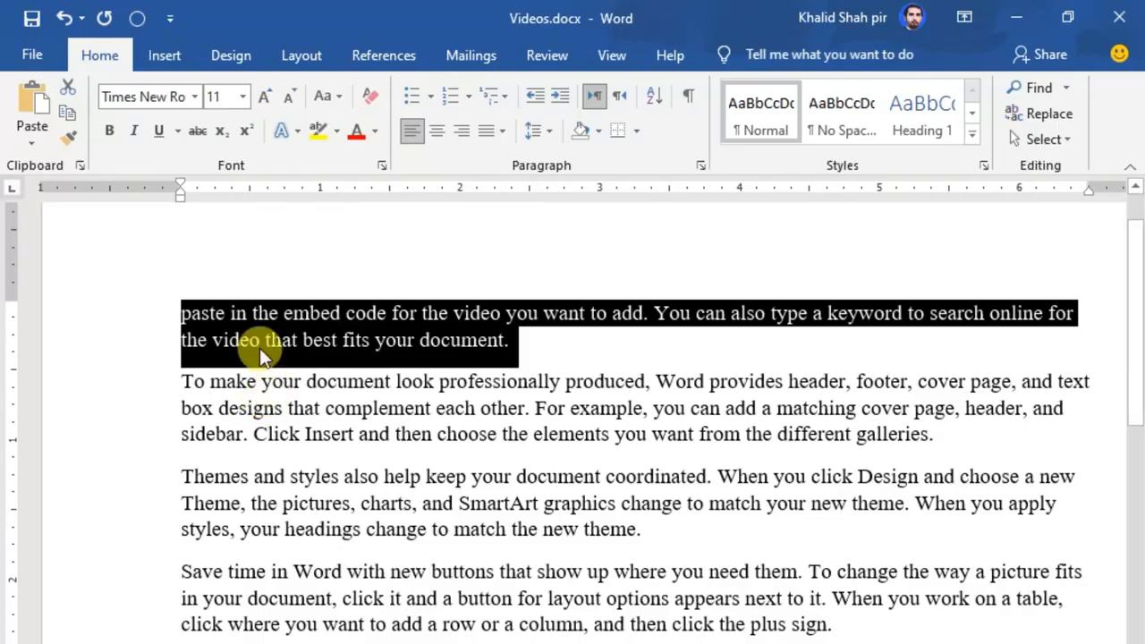
{"action": "left_click", "coordinate": [349, 410]}
{"action": "left_click_drag", "start_coordinate": [143, 320], "coordinate": [127, 432]}
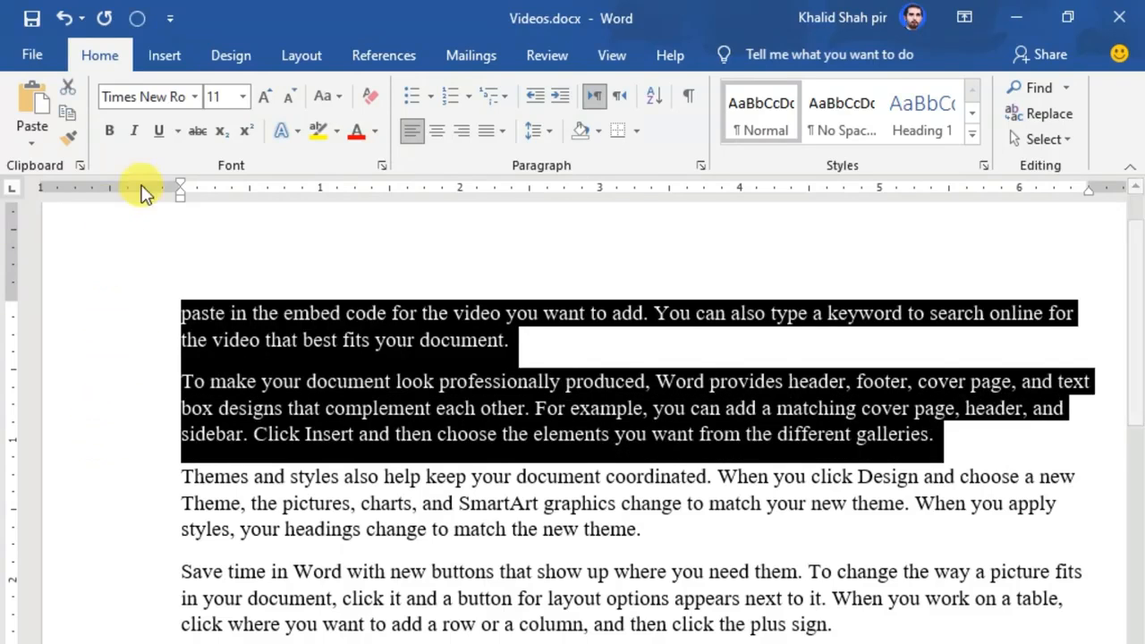
{"action": "left_click", "coordinate": [196, 133]}
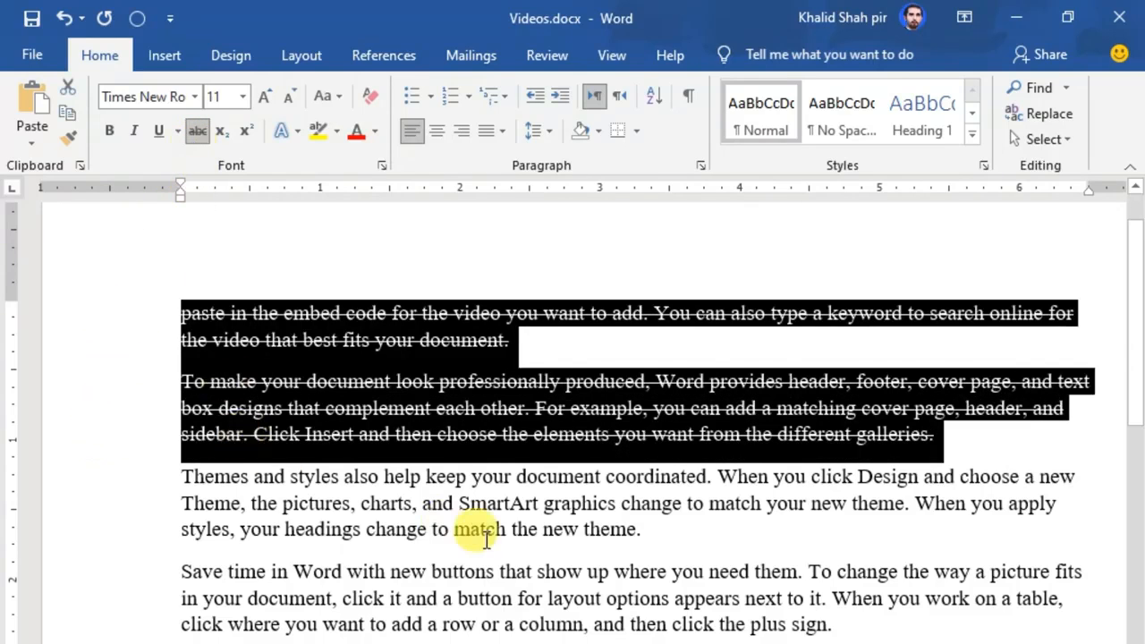
{"action": "left_click", "coordinate": [443, 523]}
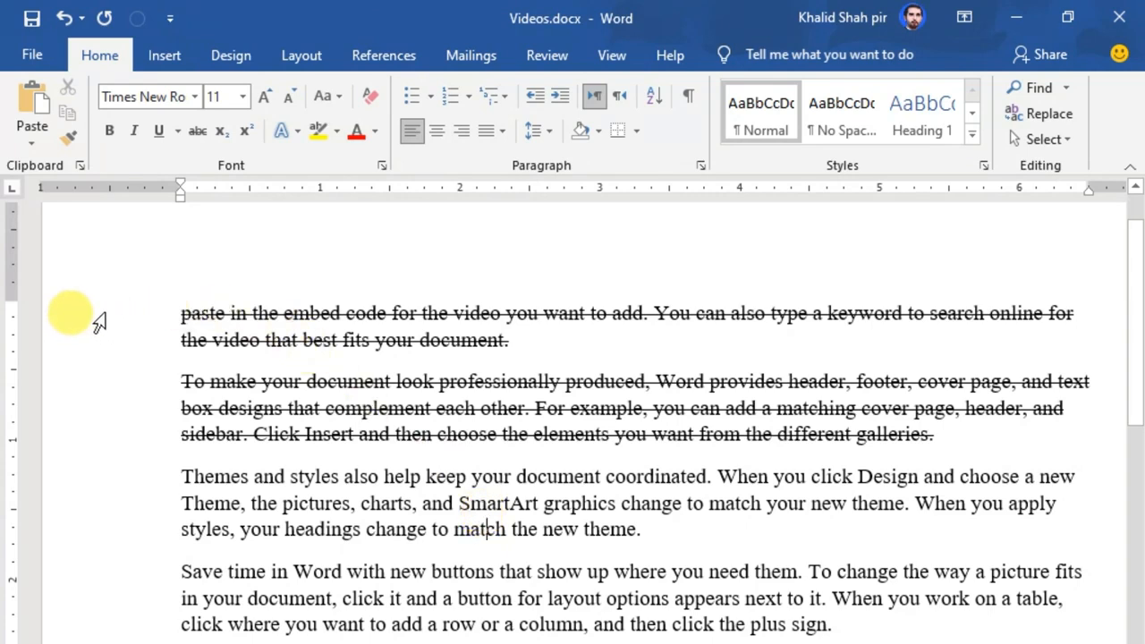
Remove the strikethrough from the first two paragraphs.
{"action": "left_click_drag", "start_coordinate": [100, 319], "coordinate": [67, 447]}
{"action": "left_click", "coordinate": [197, 131]}
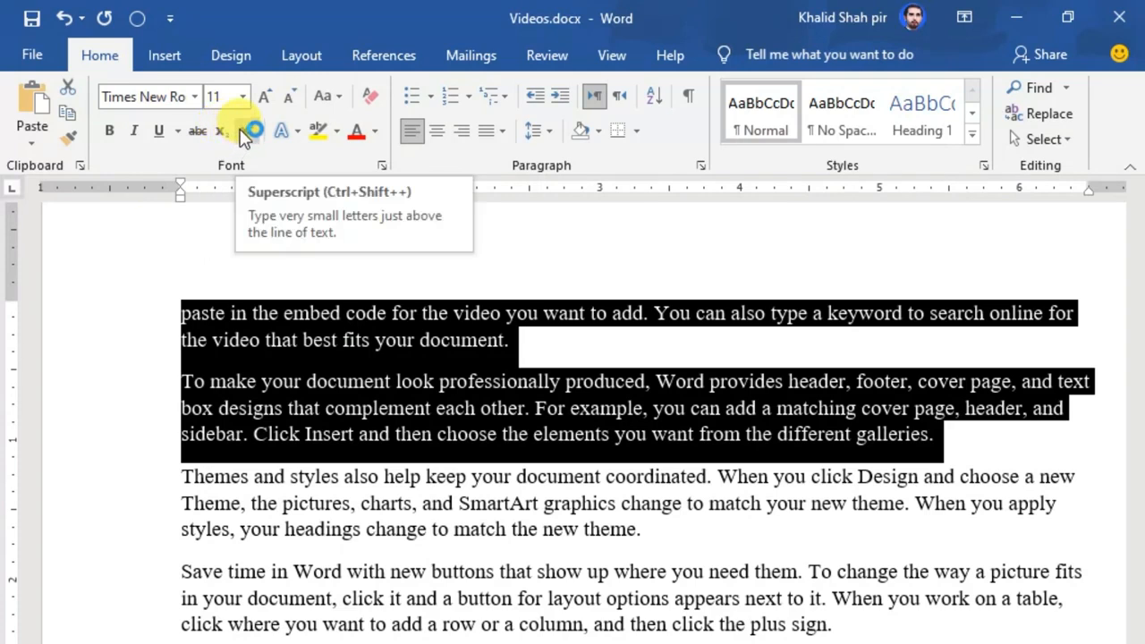
{"action": "left_click", "coordinate": [302, 381]}
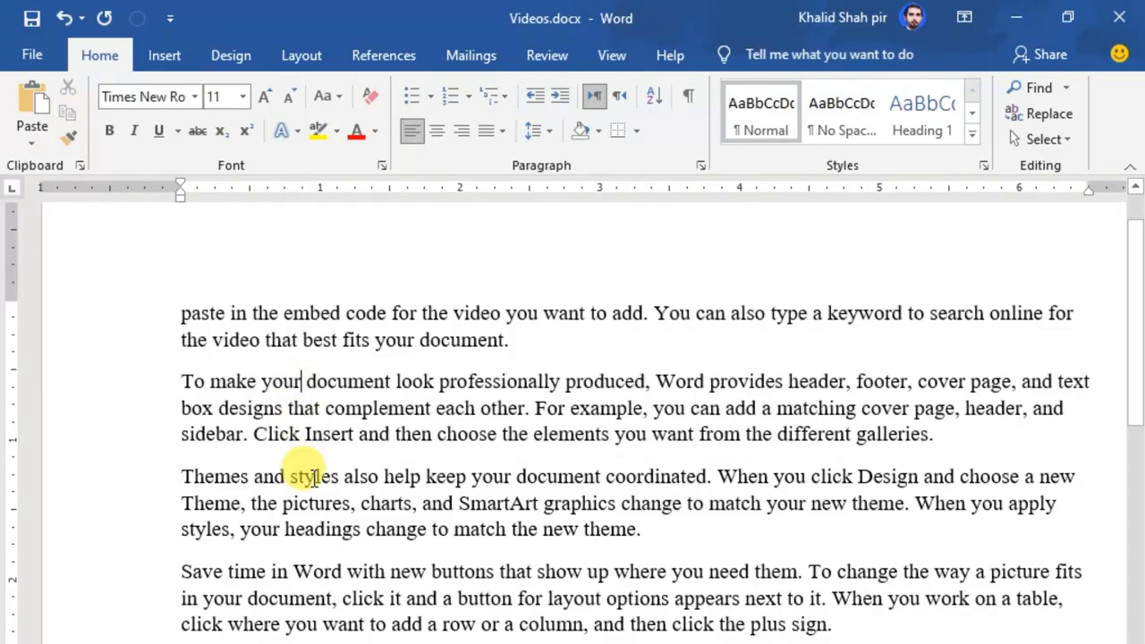
Select all text in the document and delete it.
{"action": "key", "text": "ctrl+a"}
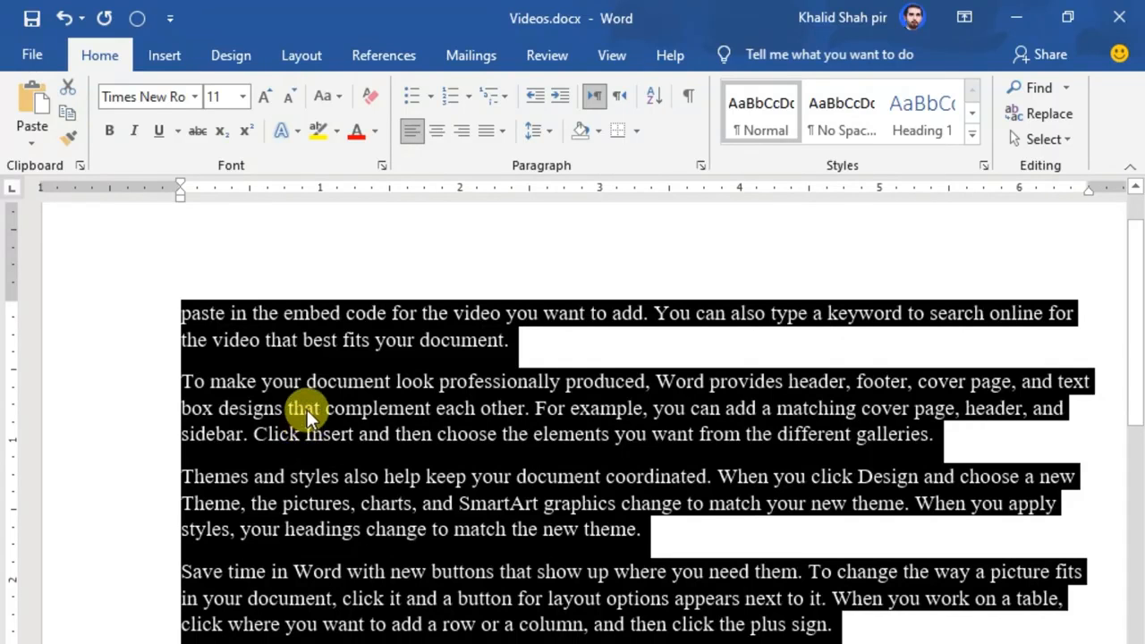
{"action": "key", "text": "Delete"}
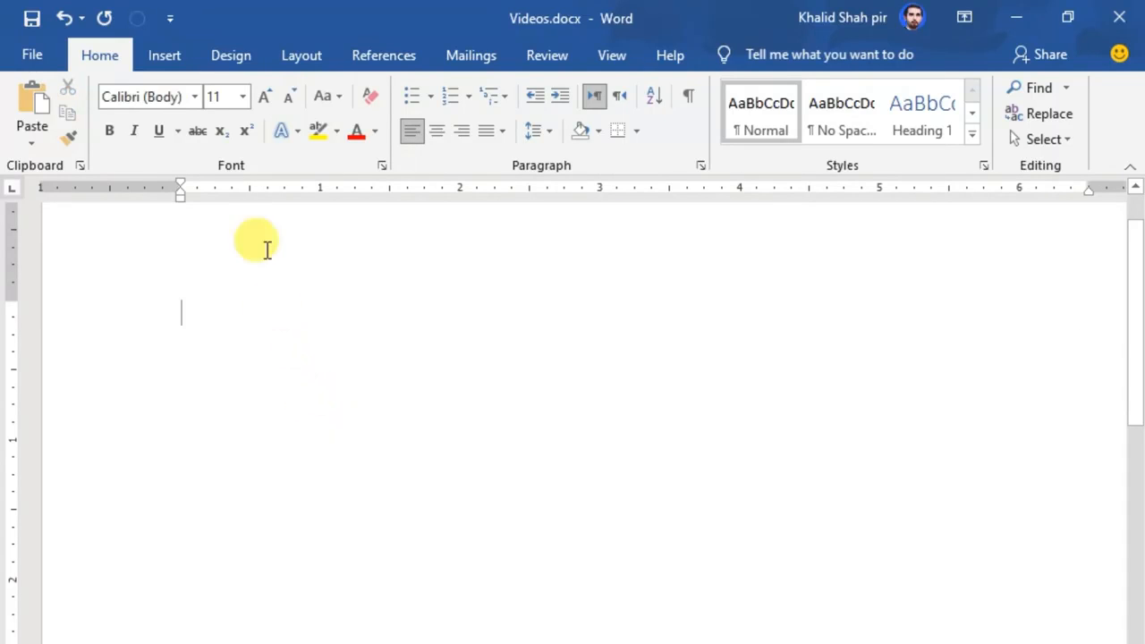
Increase the font size to 16 and type 800 on the empty page.
{"action": "left_click", "coordinate": [255, 100]}
{"action": "left_click", "coordinate": [255, 100]}
{"action": "left_click", "coordinate": [255, 100]}
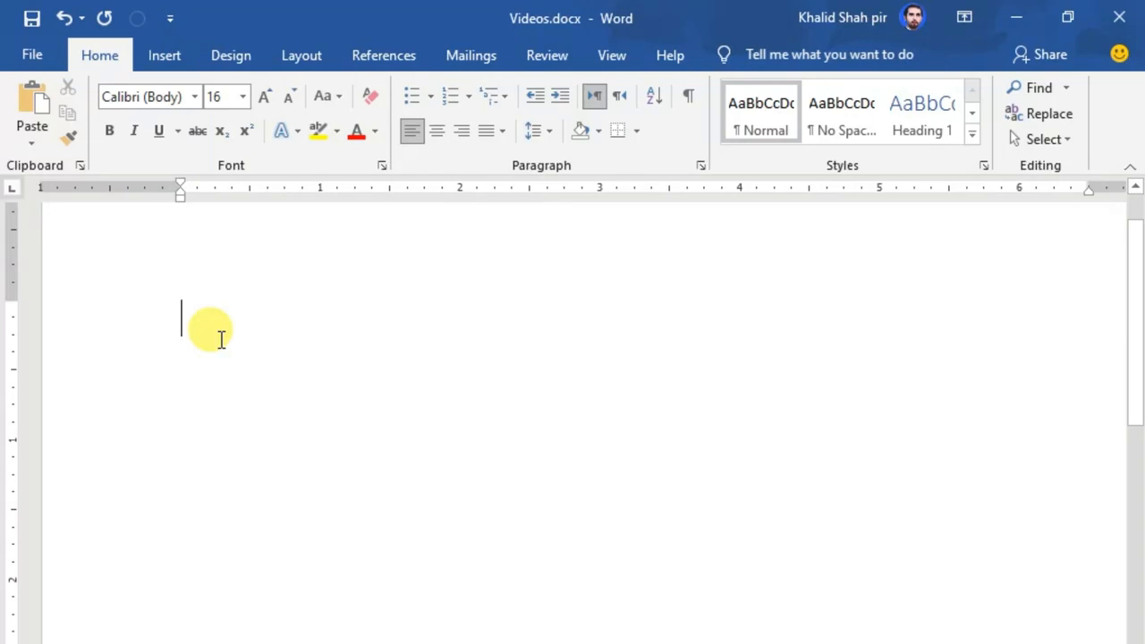
{"action": "type", "text": "80"}
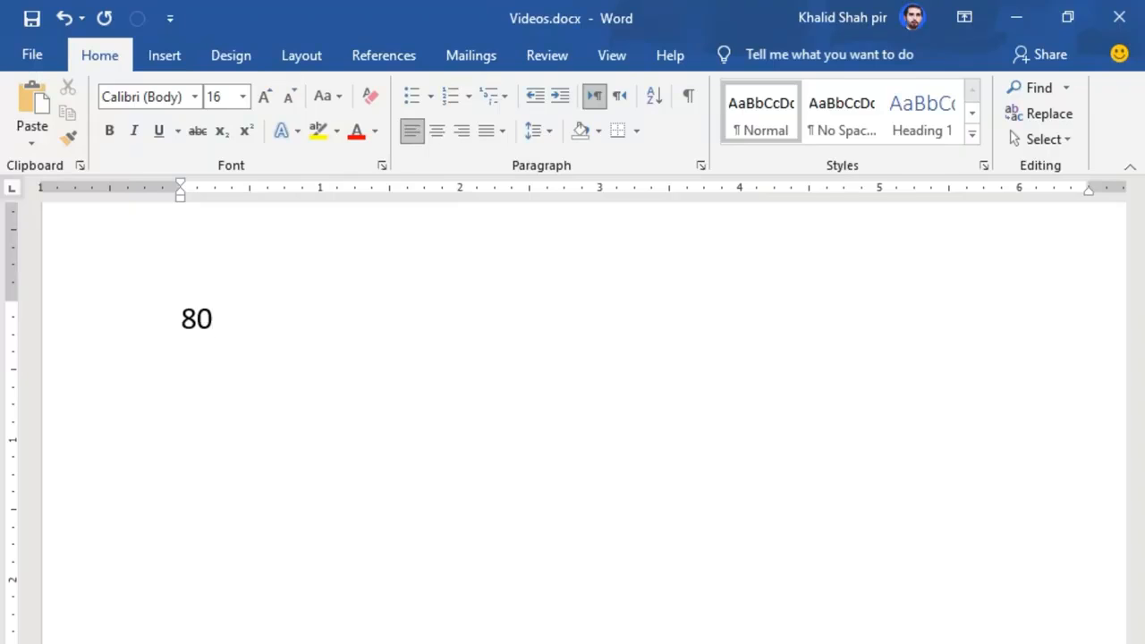
{"action": "type", "text": "0"}
Format the final 0 of 800 as subscript.
{"action": "key", "text": "shift+Left"}
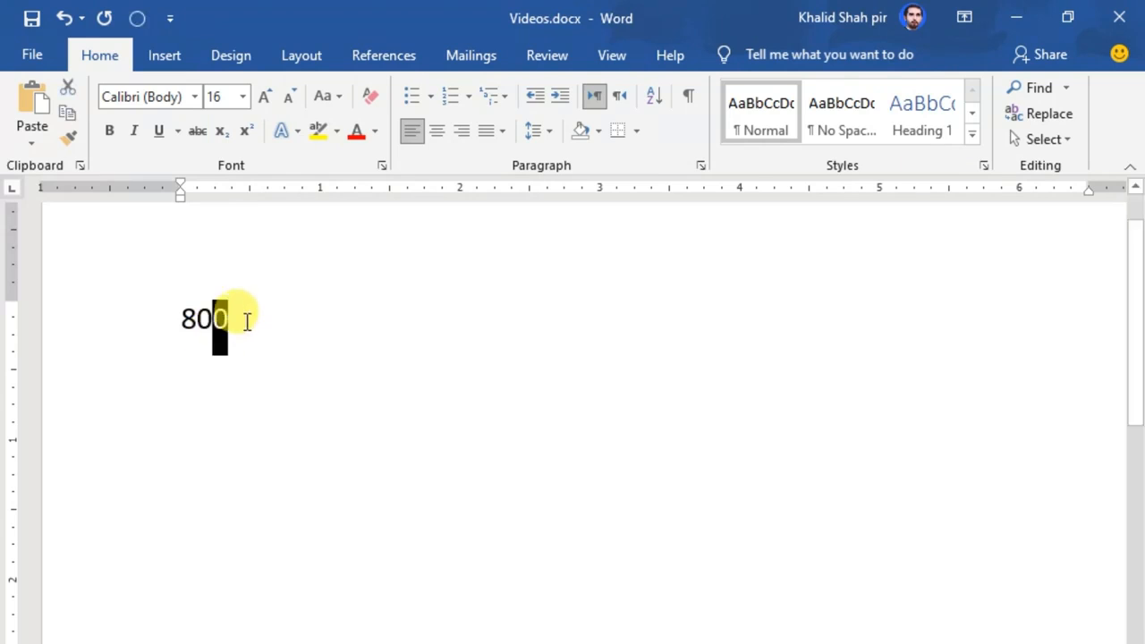
{"action": "left_click", "coordinate": [220, 130]}
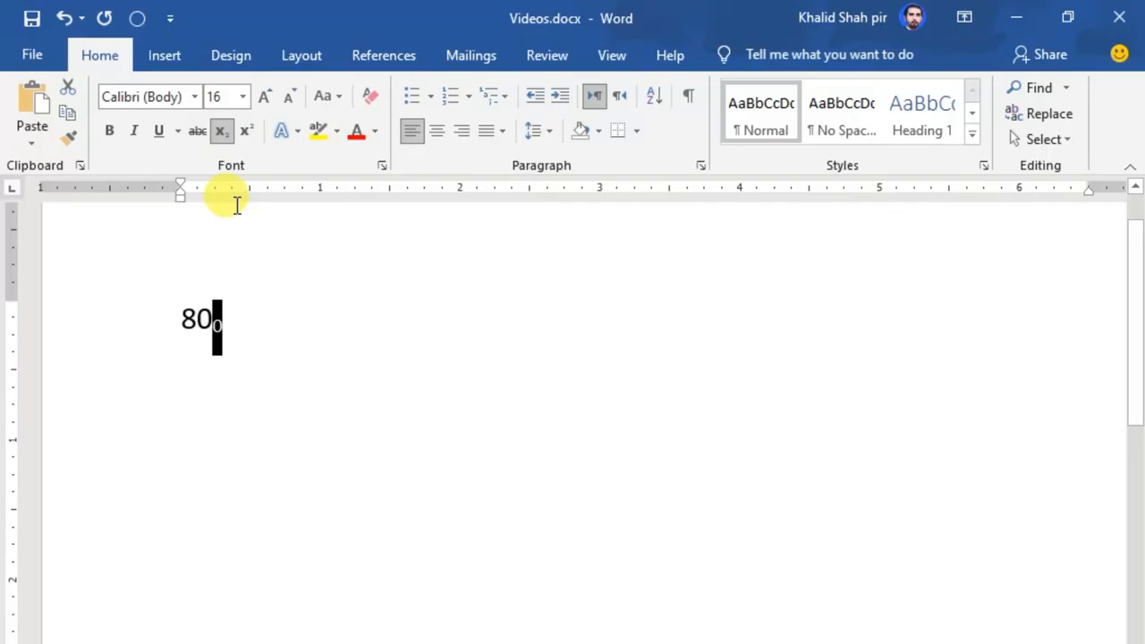
{"action": "key", "text": "Right"}
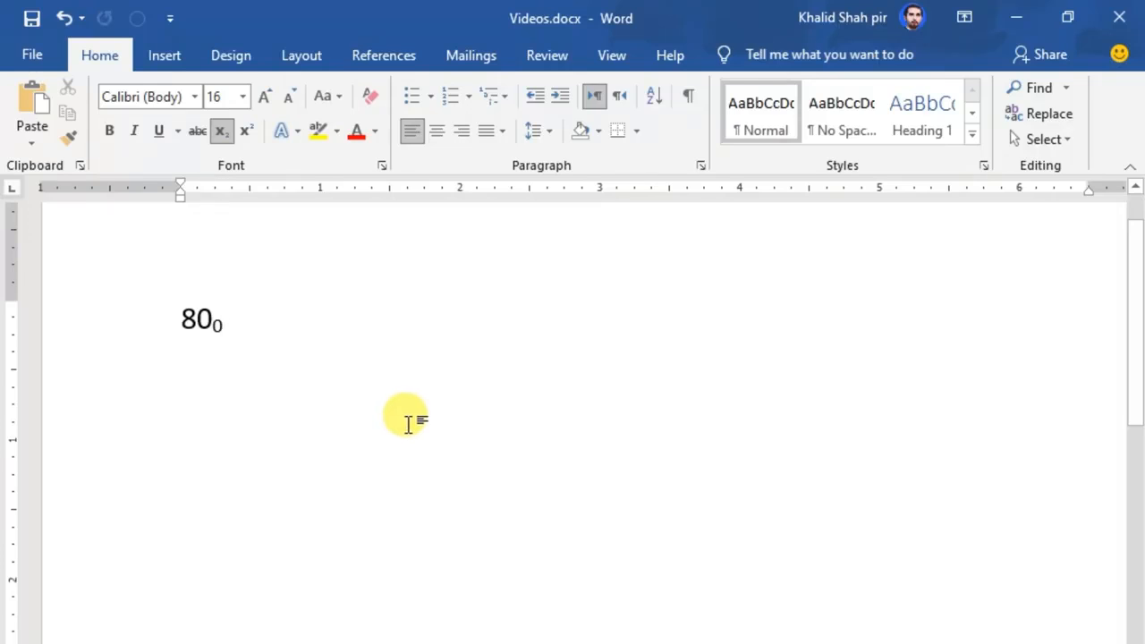
Change the final 0 of 800 from subscript to superscript.
{"action": "key", "text": "shift+Left"}
{"action": "left_click", "coordinate": [243, 136]}
{"action": "left_click", "coordinate": [273, 402]}
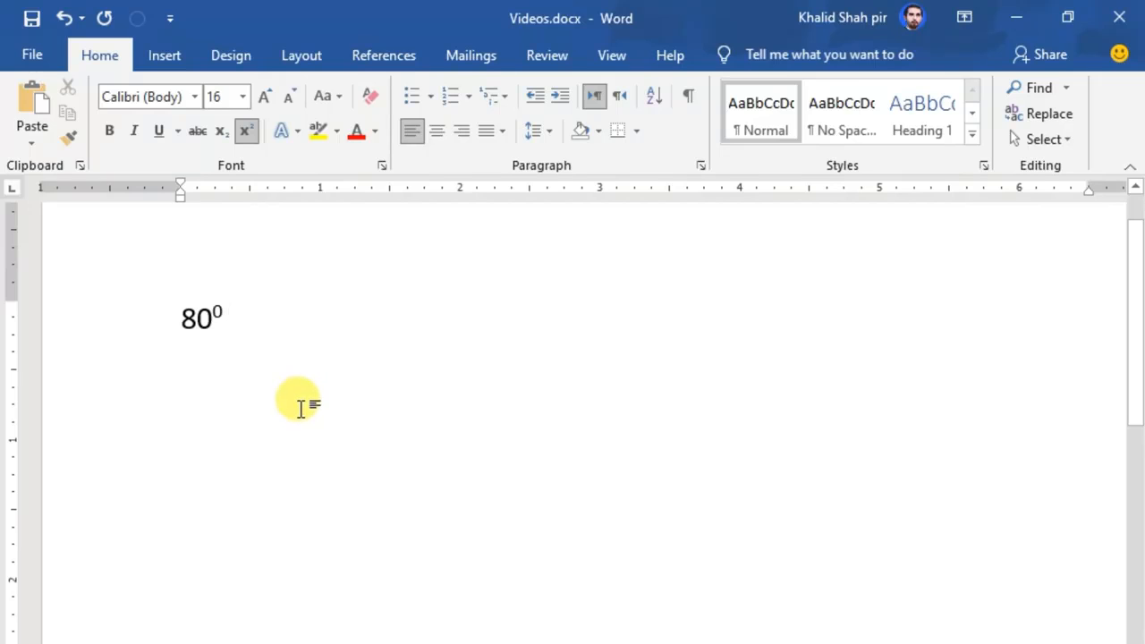
Start a new line with superscript turned off and type 1st.
{"action": "key", "text": "Return"}
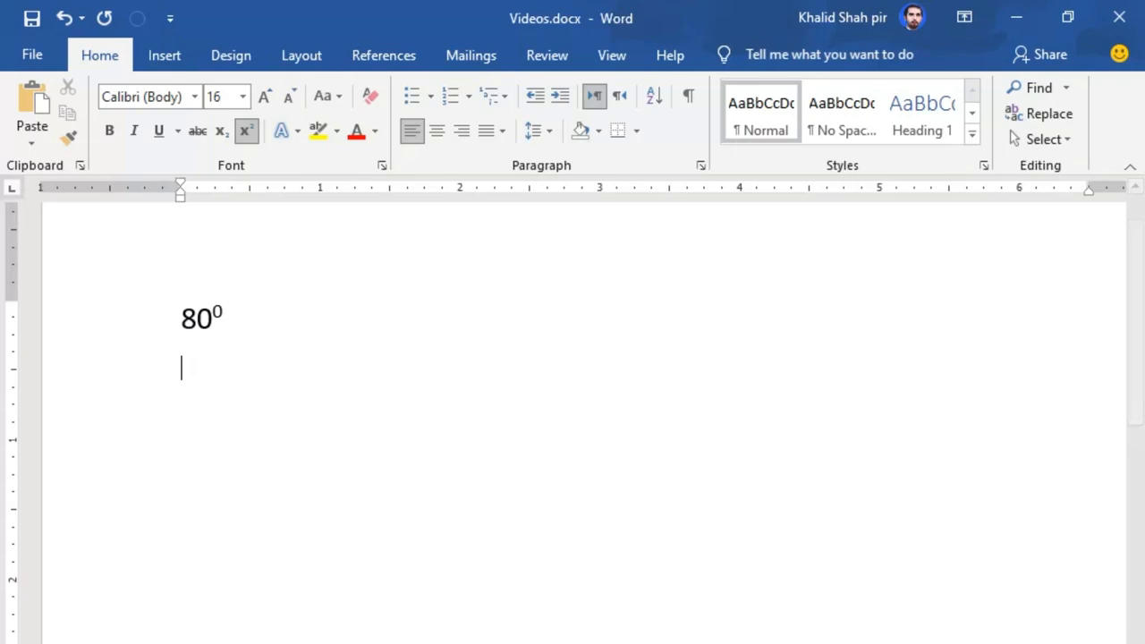
{"action": "left_click", "coordinate": [246, 134]}
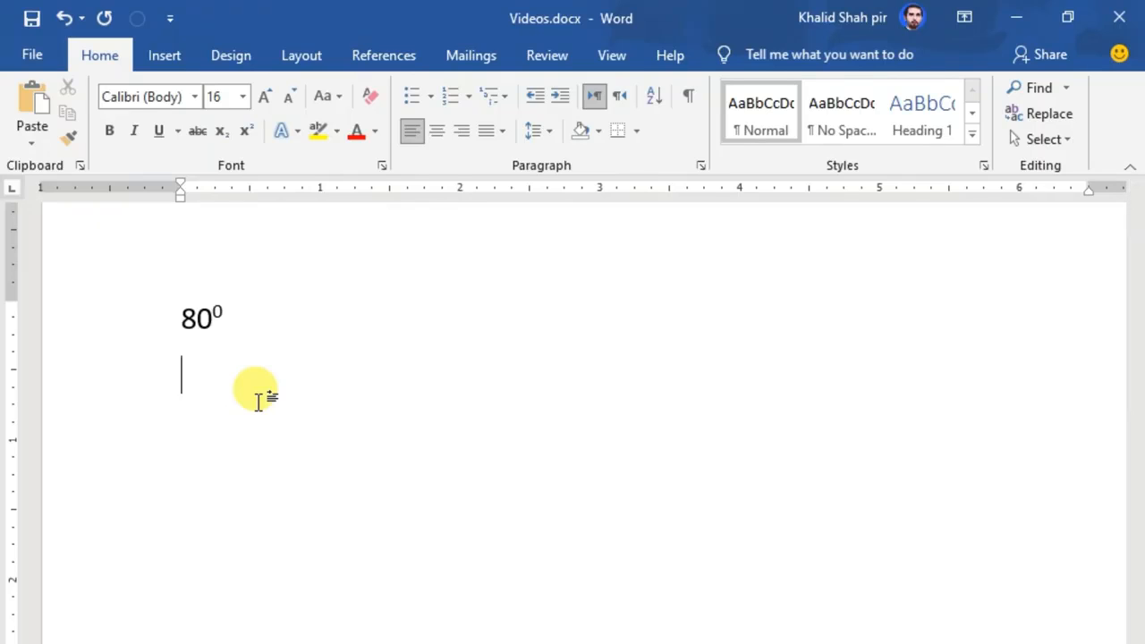
{"action": "type", "text": "1st"}
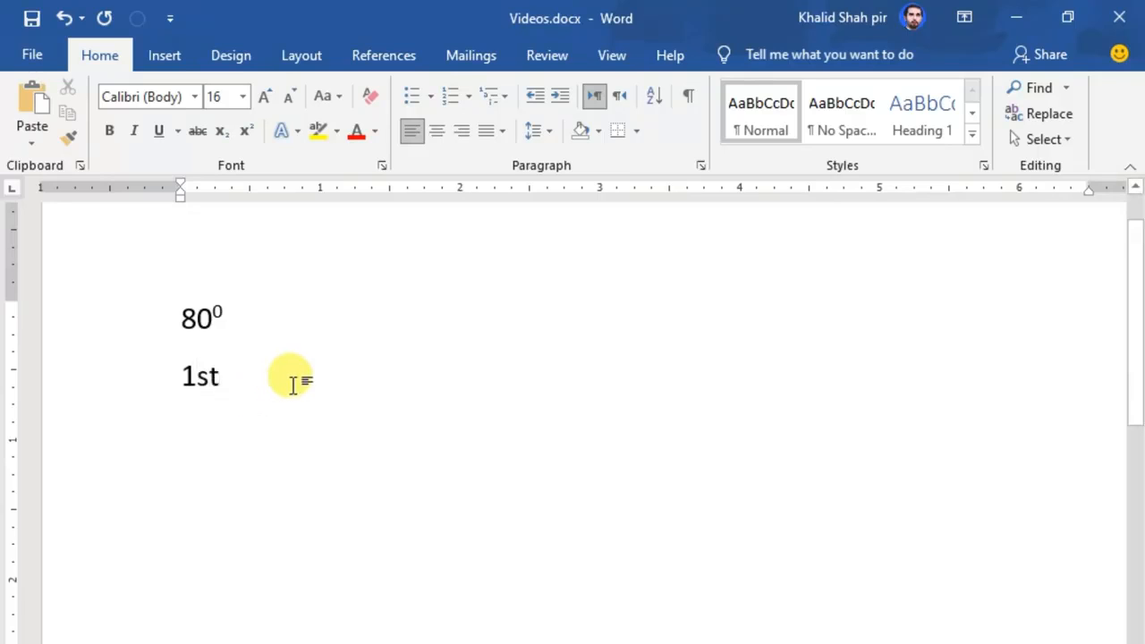
Format the st of 1st as superscript.
{"action": "left_click_drag", "start_coordinate": [221, 379], "coordinate": [198, 377]}
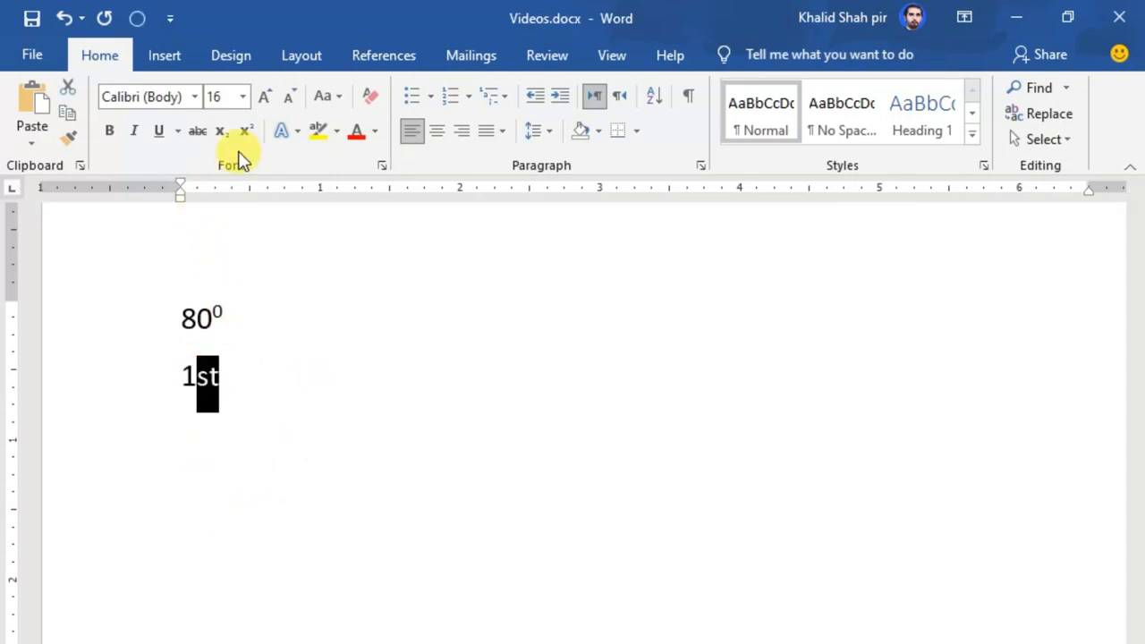
{"action": "left_click", "coordinate": [246, 132]}
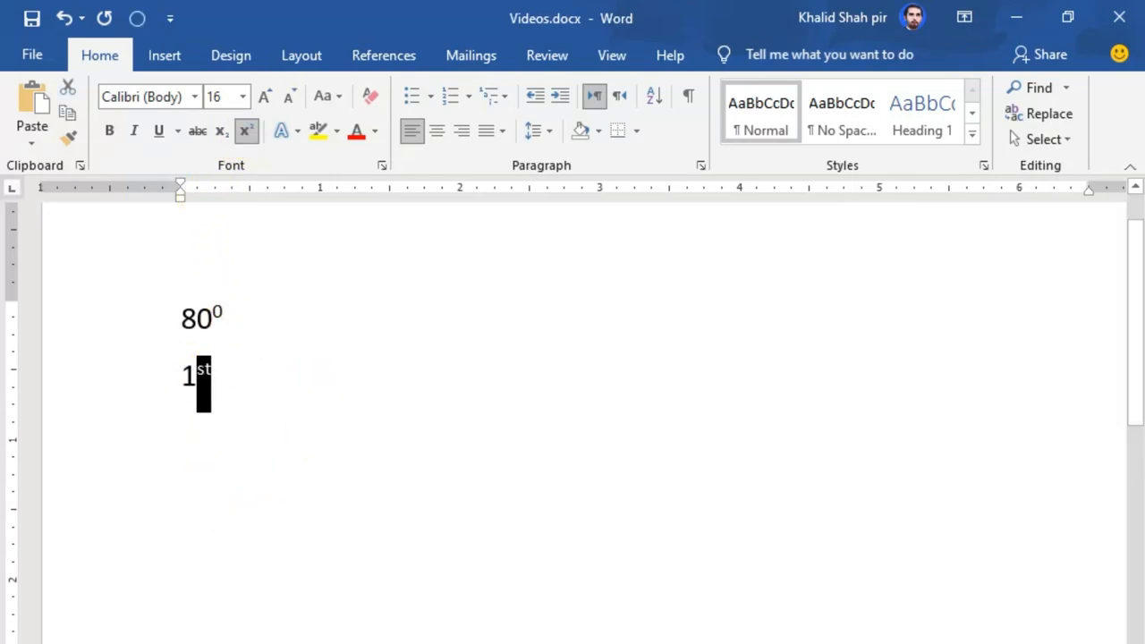
{"action": "left_click", "coordinate": [371, 467]}
{"action": "key", "text": "Home"}
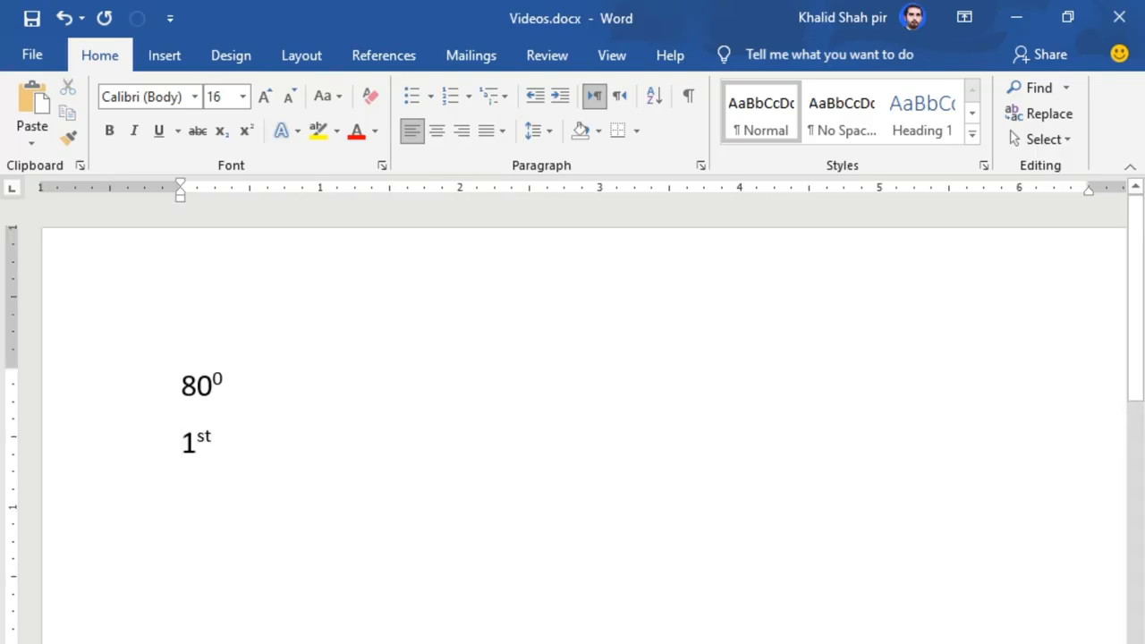
Type 2nd on the next line with superscript turned off.
{"action": "key", "text": "End"}
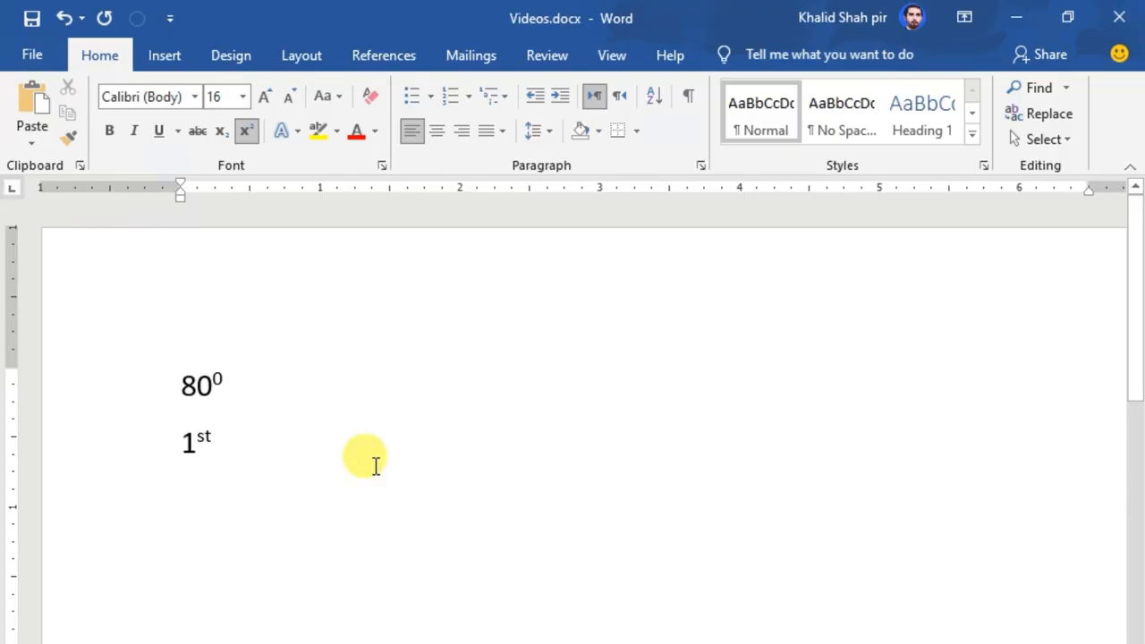
{"action": "type", "text": "2nd"}
{"action": "key", "text": "BackSpace"}
{"action": "key", "text": "BackSpace"}
{"action": "key", "text": "BackSpace"}
{"action": "left_click", "coordinate": [248, 131]}
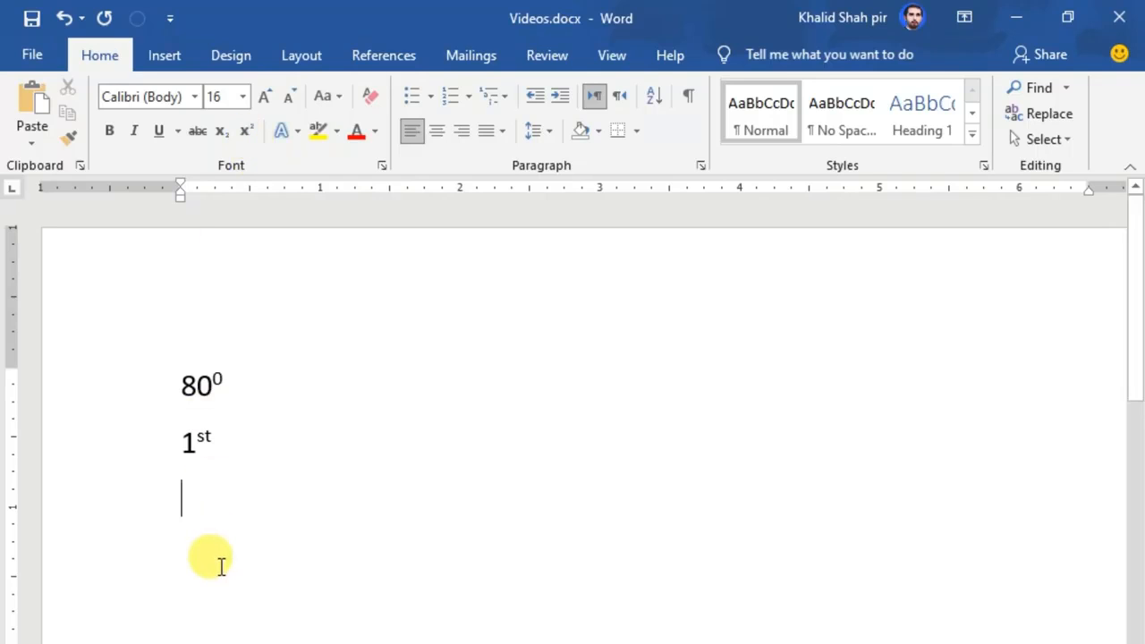
{"action": "type", "text": "2nd"}
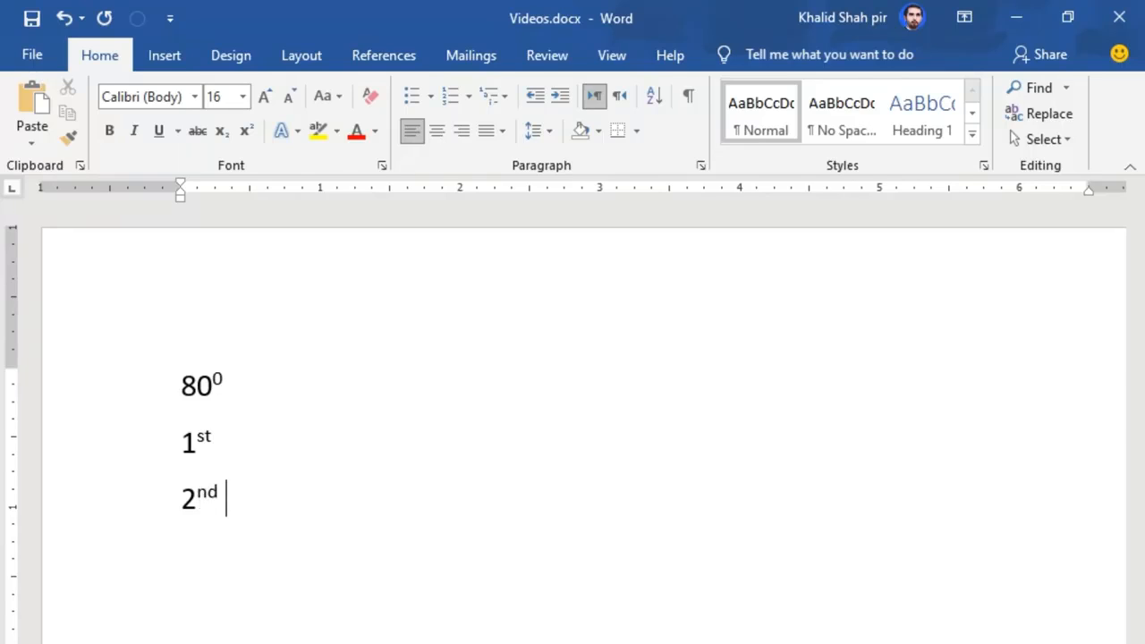
Add a new line and type 3rd.
{"action": "key", "text": "Return"}
{"action": "type", "text": "3rd"}
Add a new line and type a person's three-word name.
{"action": "key", "text": "Return"}
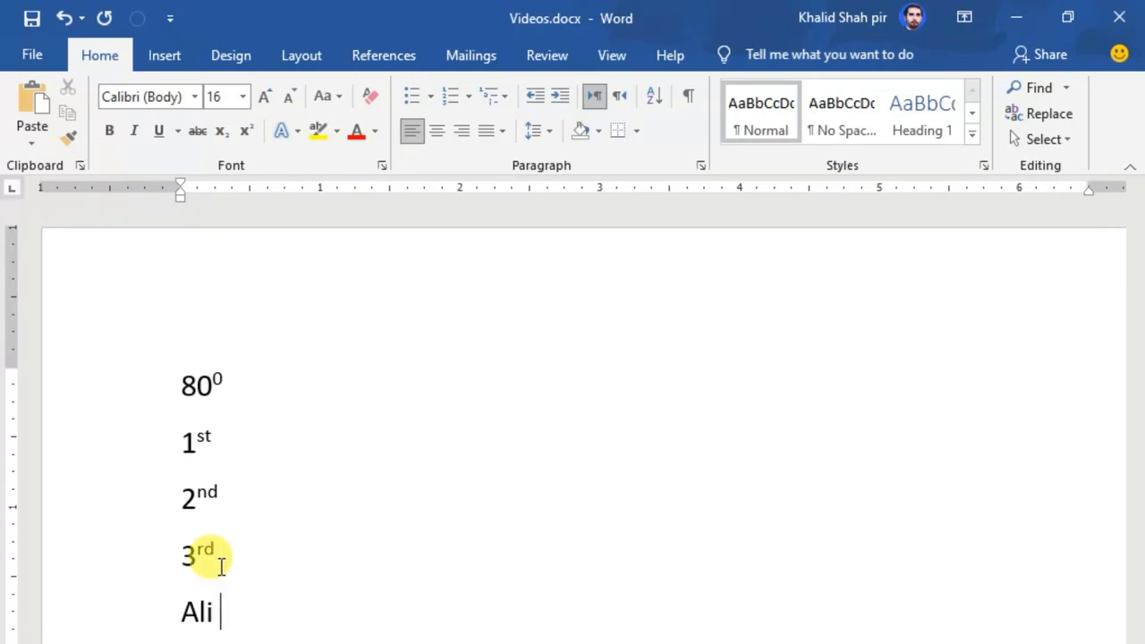
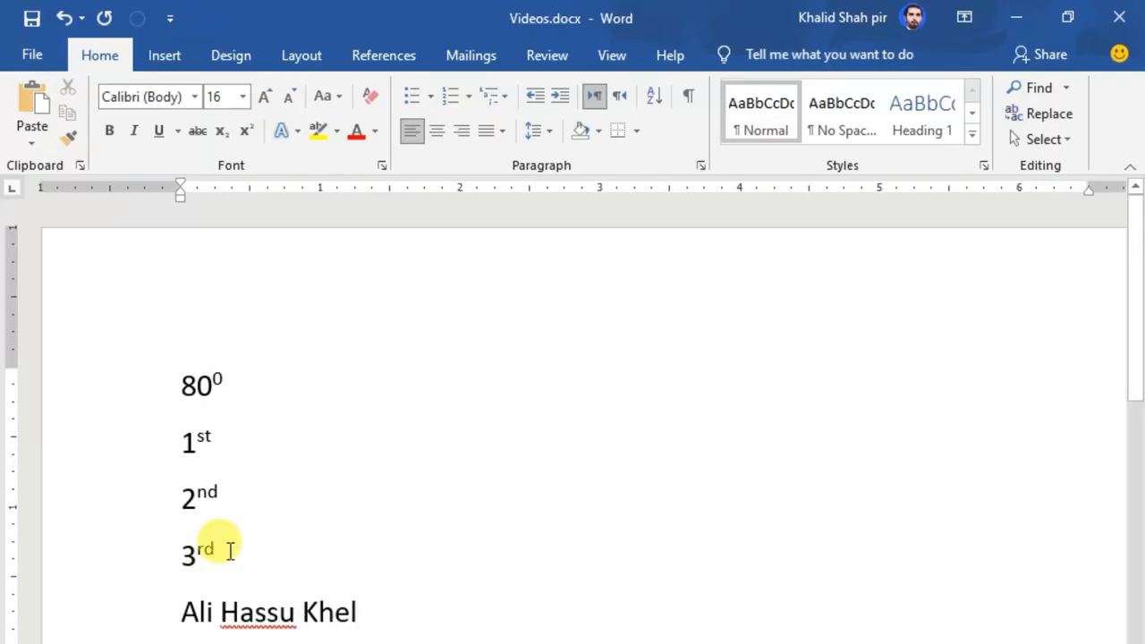
Format the last two words of the name as superscript.
{"action": "left_click_drag", "start_coordinate": [362, 611], "coordinate": [271, 617]}
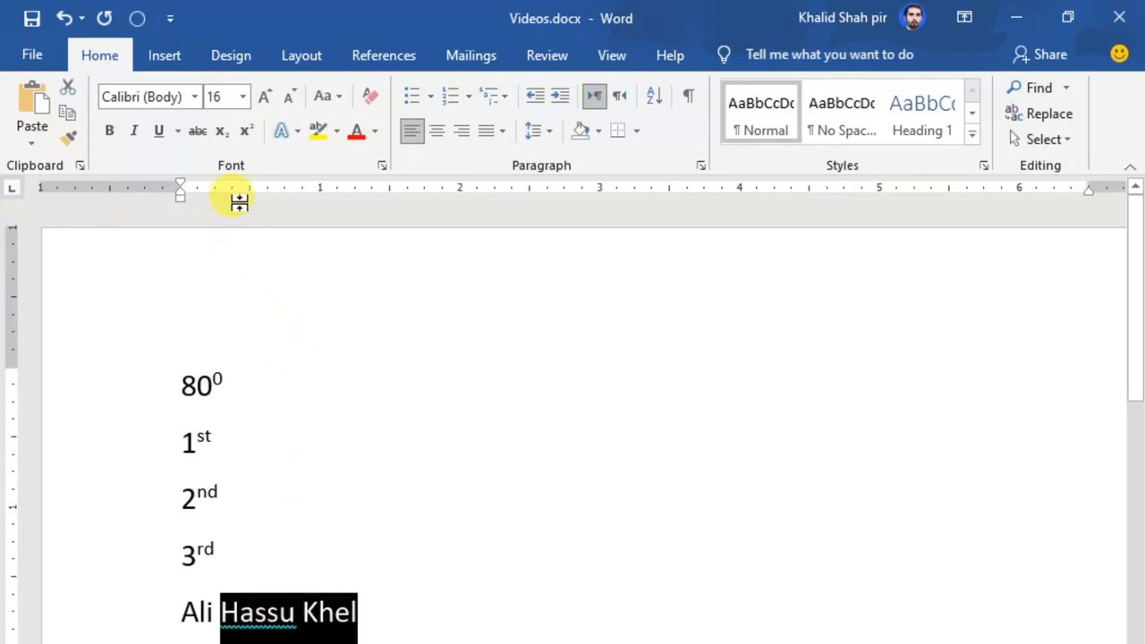
{"action": "left_click", "coordinate": [244, 131]}
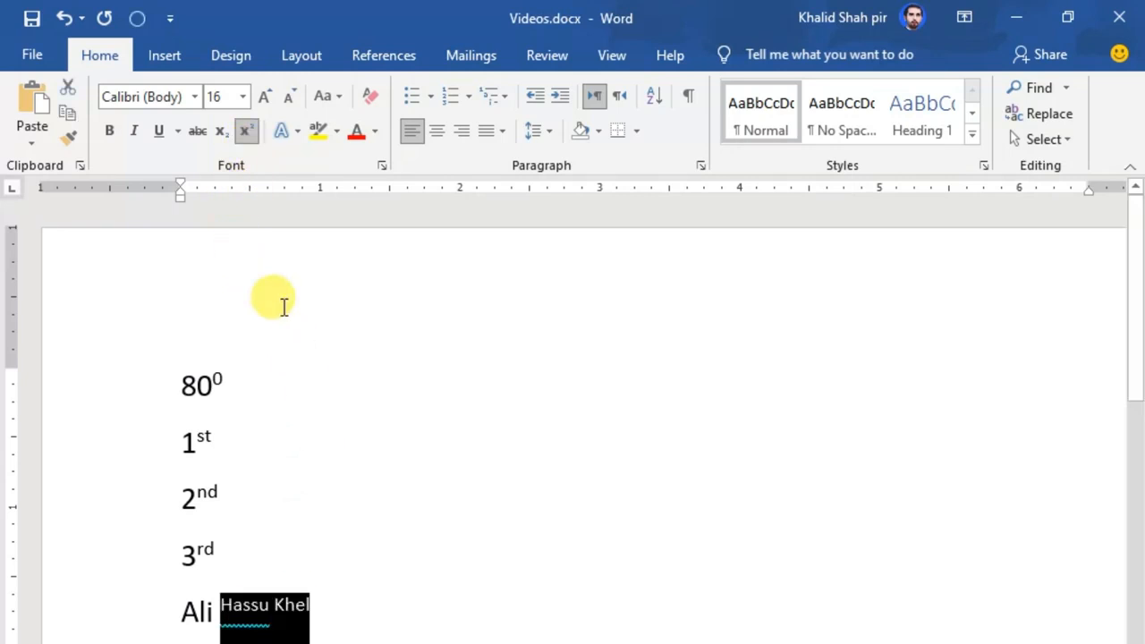
{"action": "left_click", "coordinate": [388, 582]}
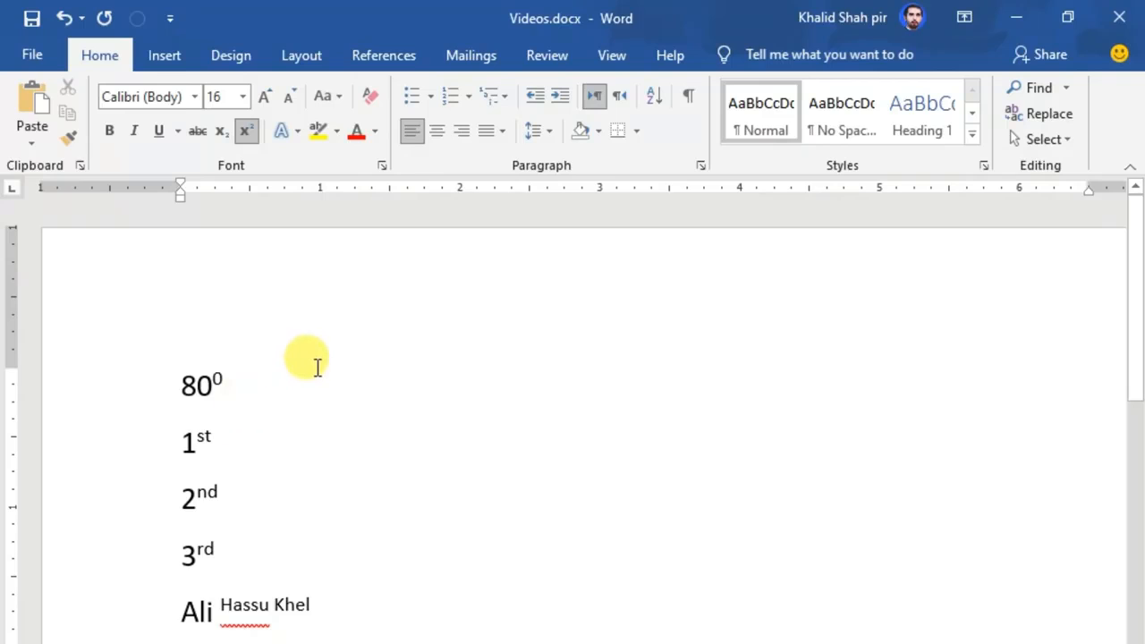
Review the list of superscript and subscript examples in the document.
{"action": "left_click", "coordinate": [246, 134]}
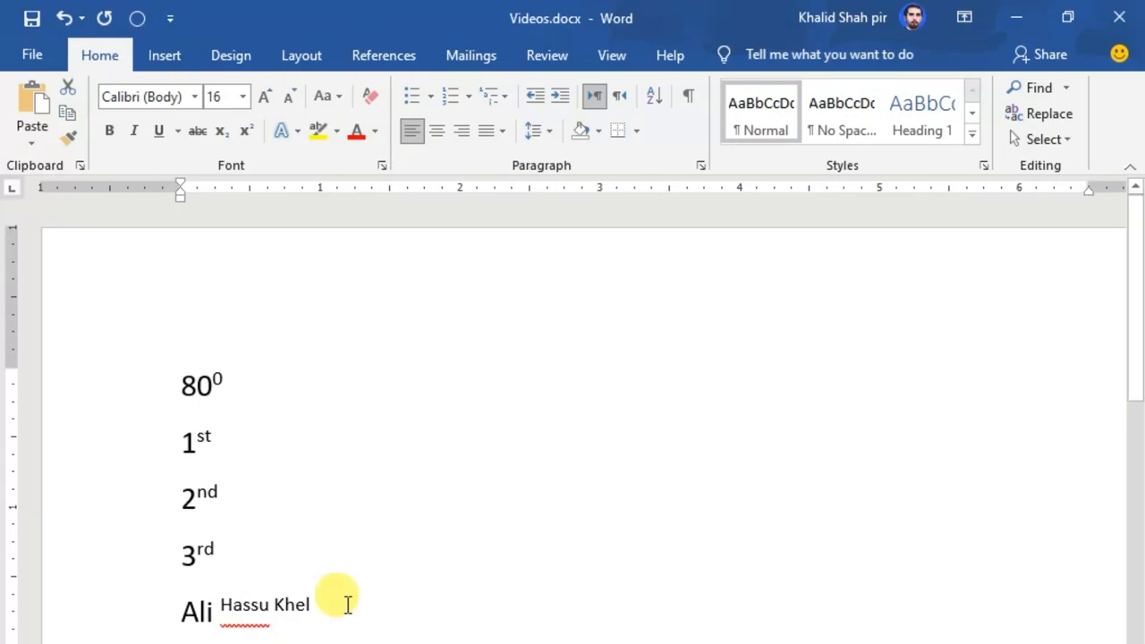
{"action": "left_click", "coordinate": [221, 131]}
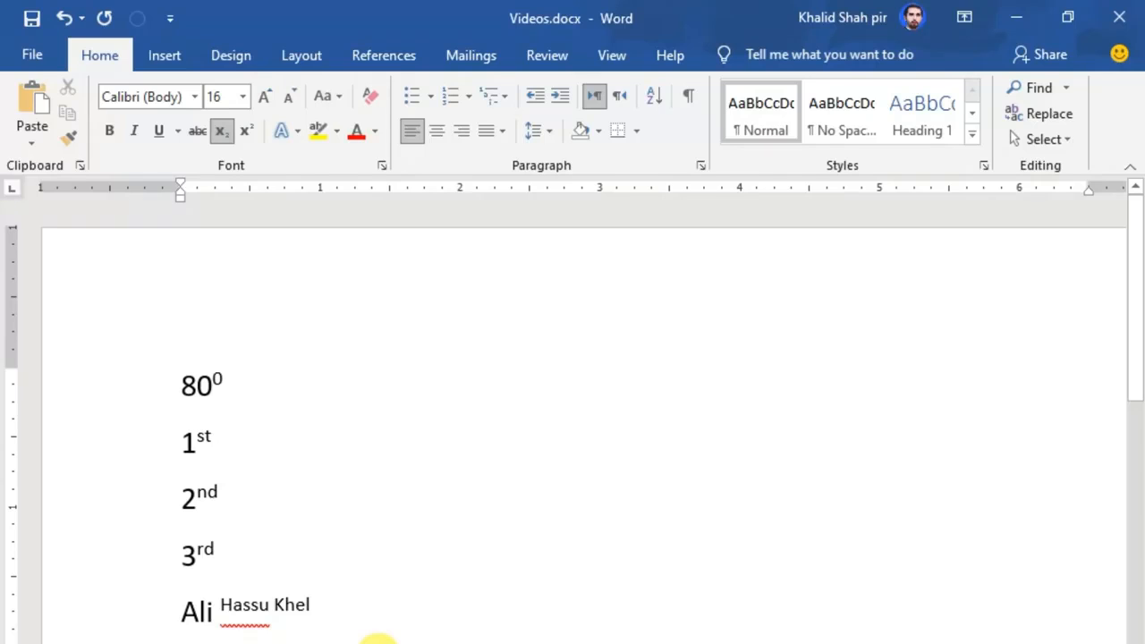
{"action": "scroll", "coordinate": [378, 637], "scroll_direction": "down", "scroll_amount": 1}
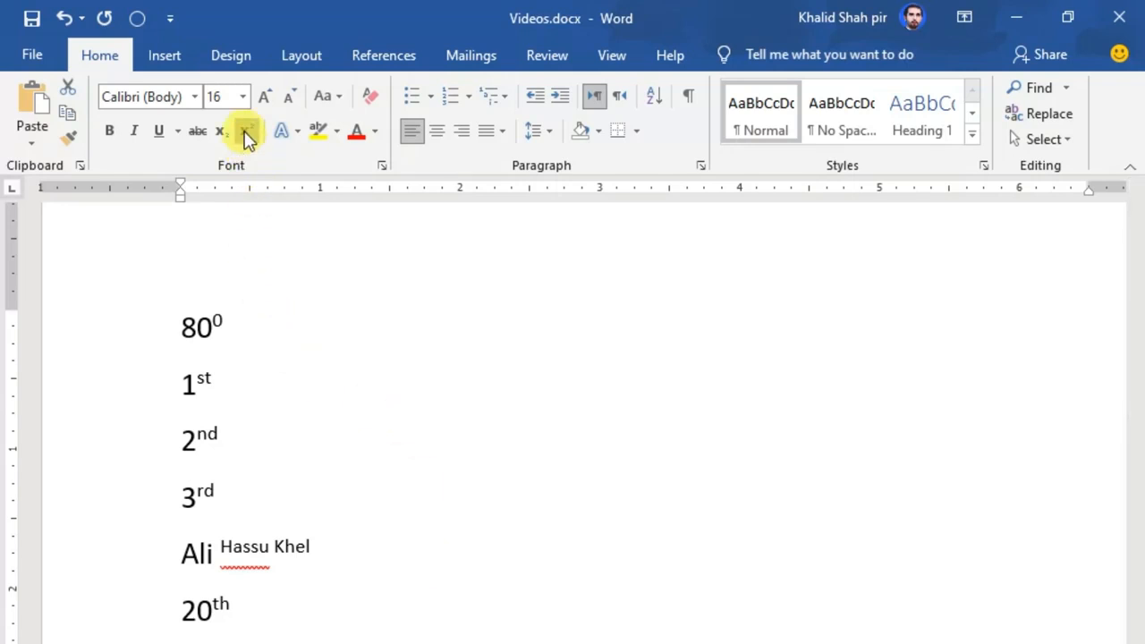
{"action": "left_click", "coordinate": [385, 623]}
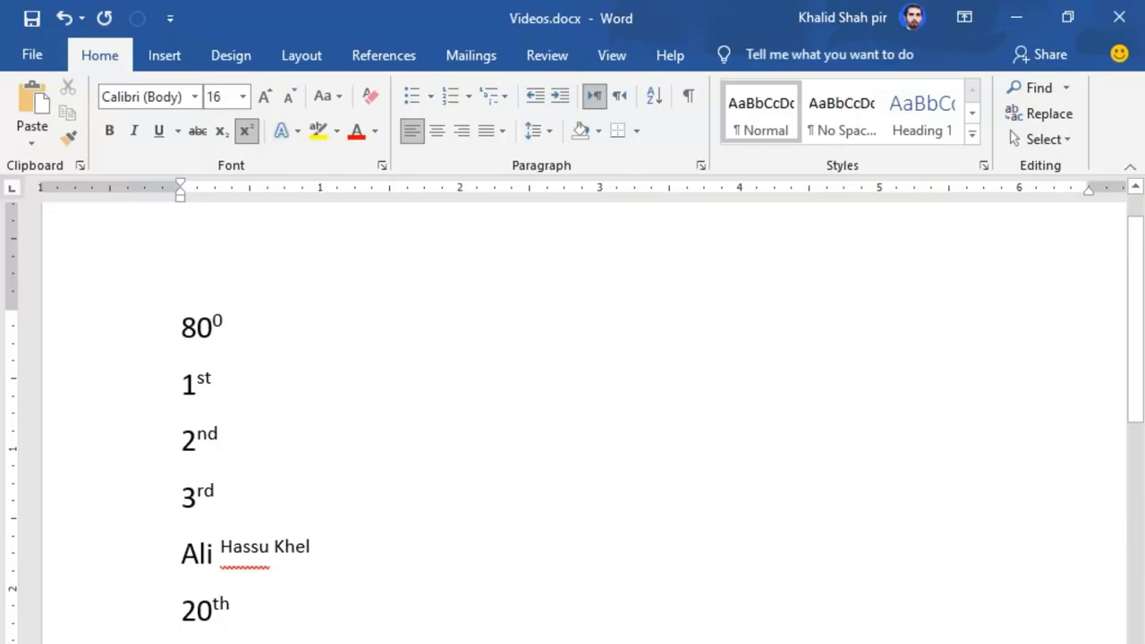
{"action": "scroll", "coordinate": [584, 423], "scroll_direction": "down", "scroll_amount": 1}
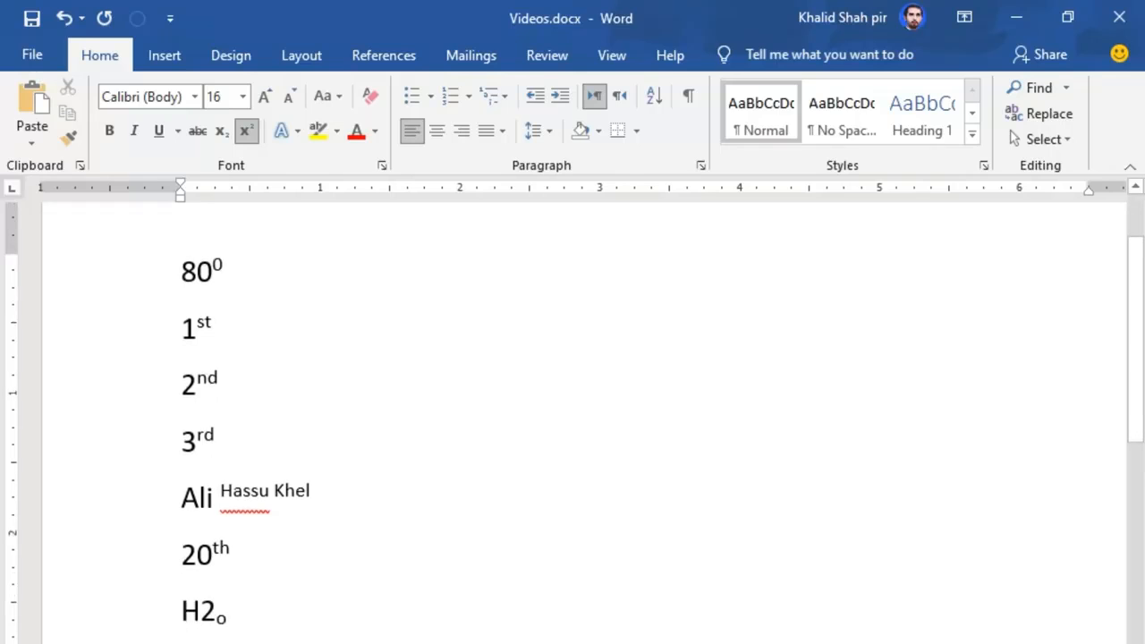
{"action": "scroll", "coordinate": [584, 420], "scroll_direction": "up", "scroll_amount": 2}
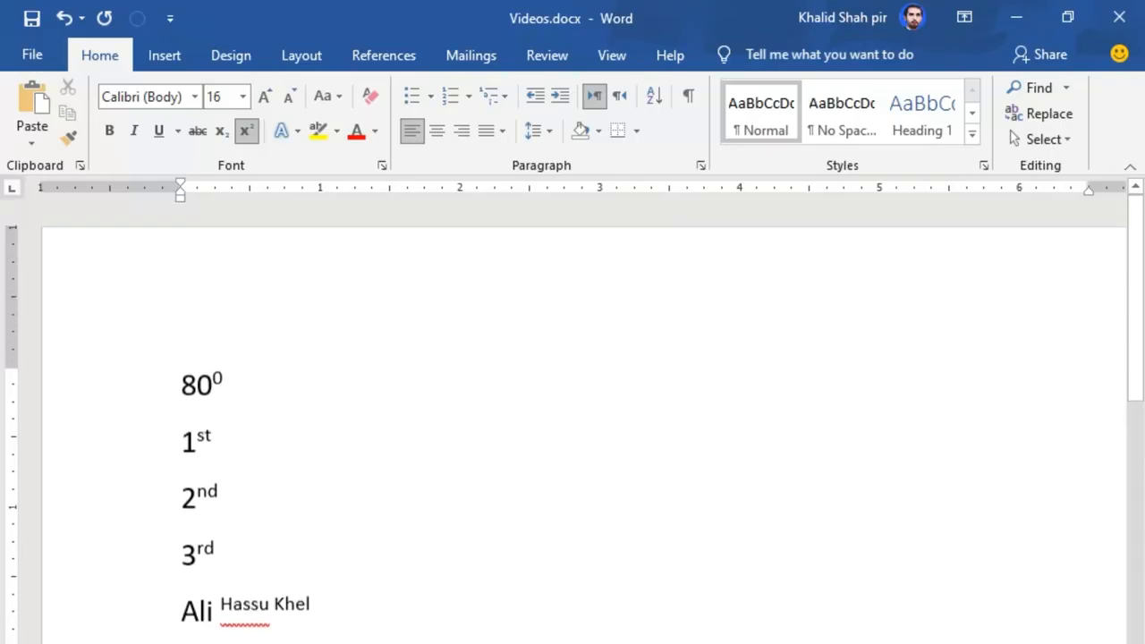
{"action": "scroll", "coordinate": [584, 420], "scroll_direction": "down", "scroll_amount": 3}
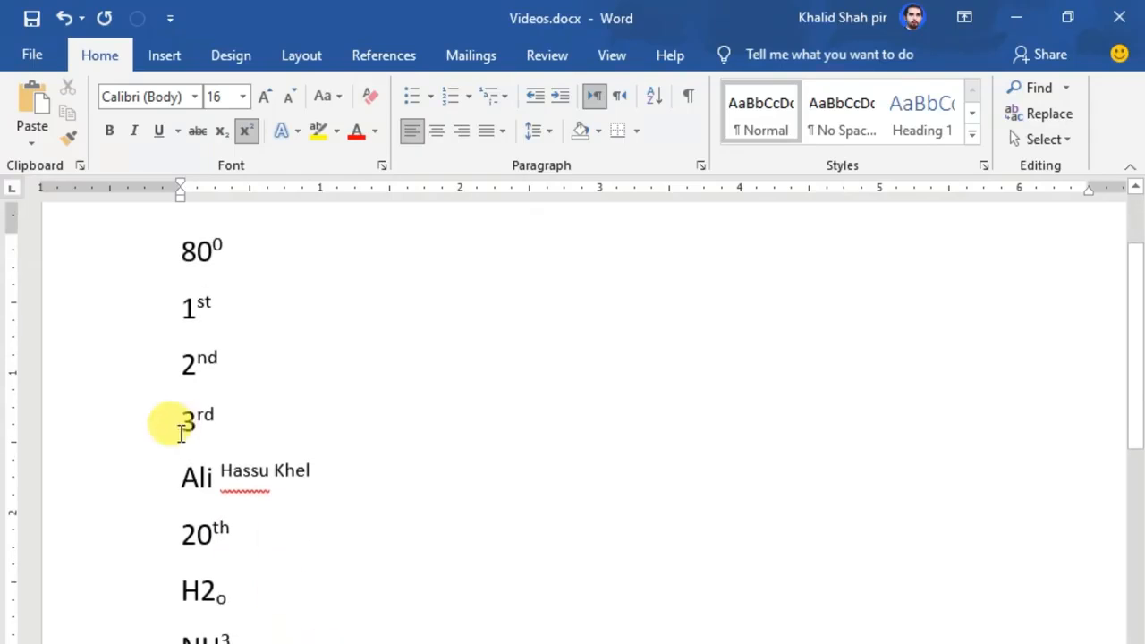
{"action": "left_click_drag", "start_coordinate": [153, 254], "coordinate": [116, 643]}
{"action": "left_click", "coordinate": [394, 430]}
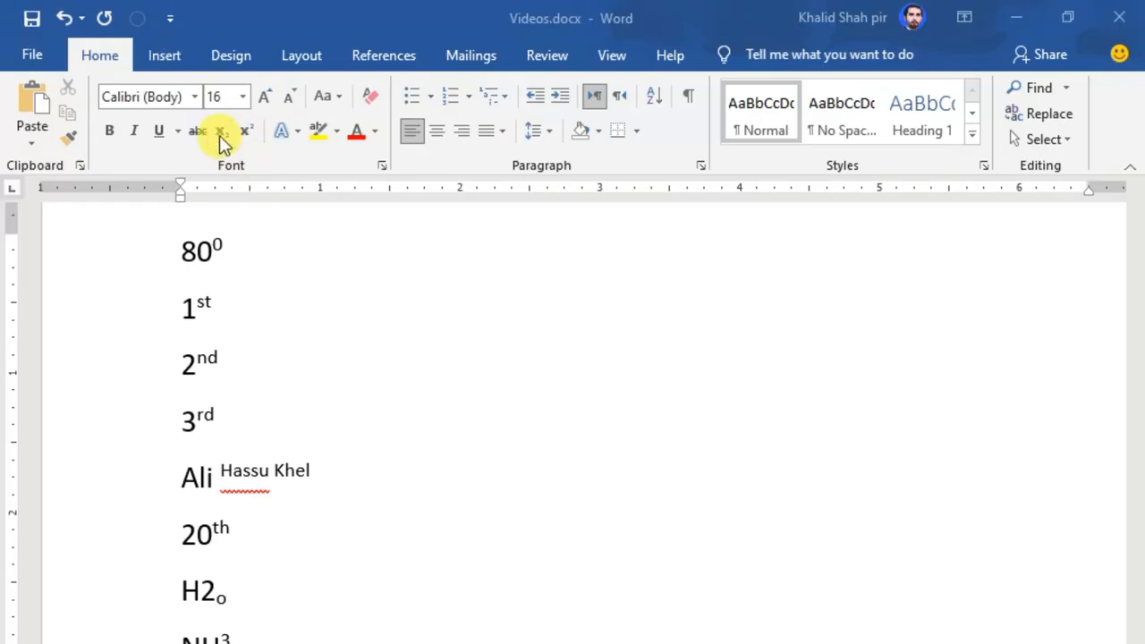
{"action": "scroll", "coordinate": [275, 277], "scroll_direction": "up", "scroll_amount": 1}
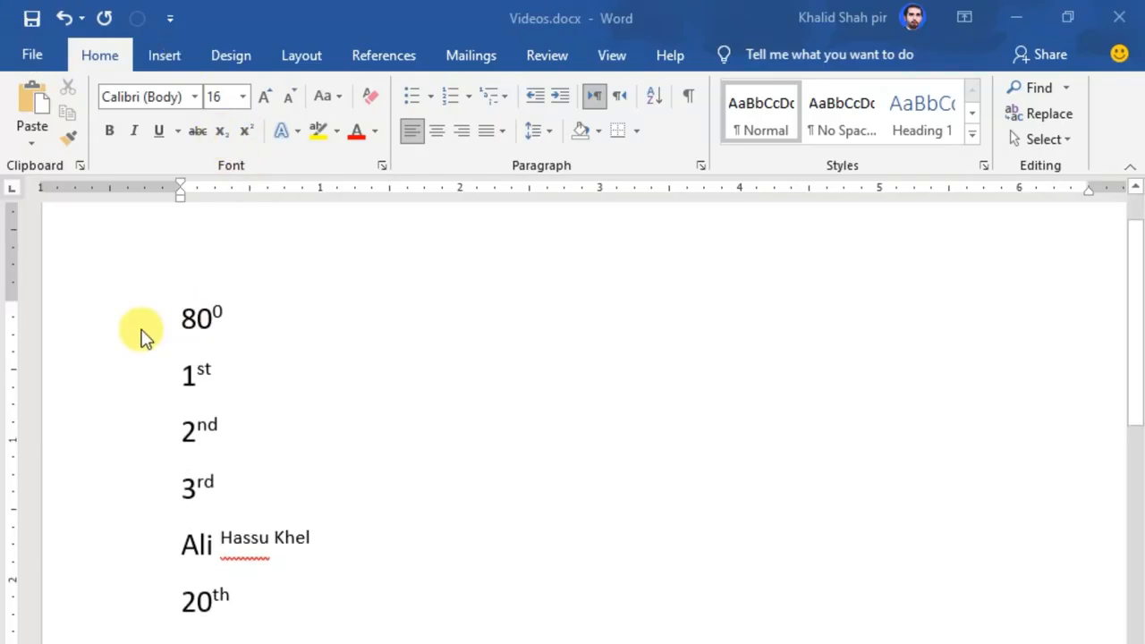
Select all the example lines and increase their font size to 36.
{"action": "left_click_drag", "start_coordinate": [77, 317], "coordinate": [77, 641]}
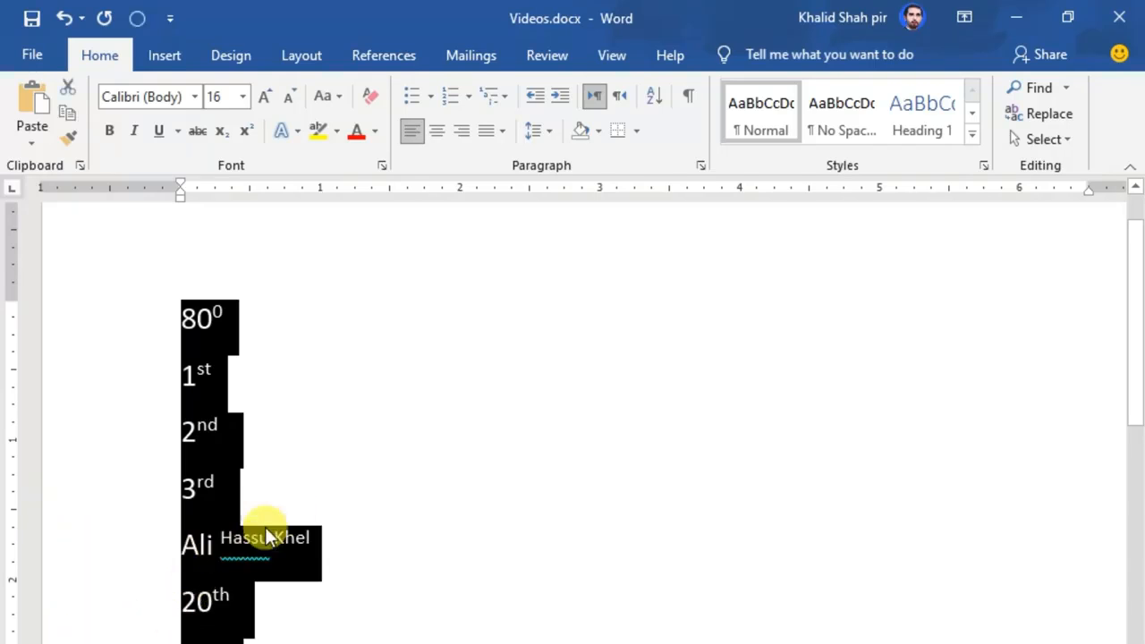
{"action": "left_click", "coordinate": [267, 99]}
{"action": "left_click", "coordinate": [268, 99]}
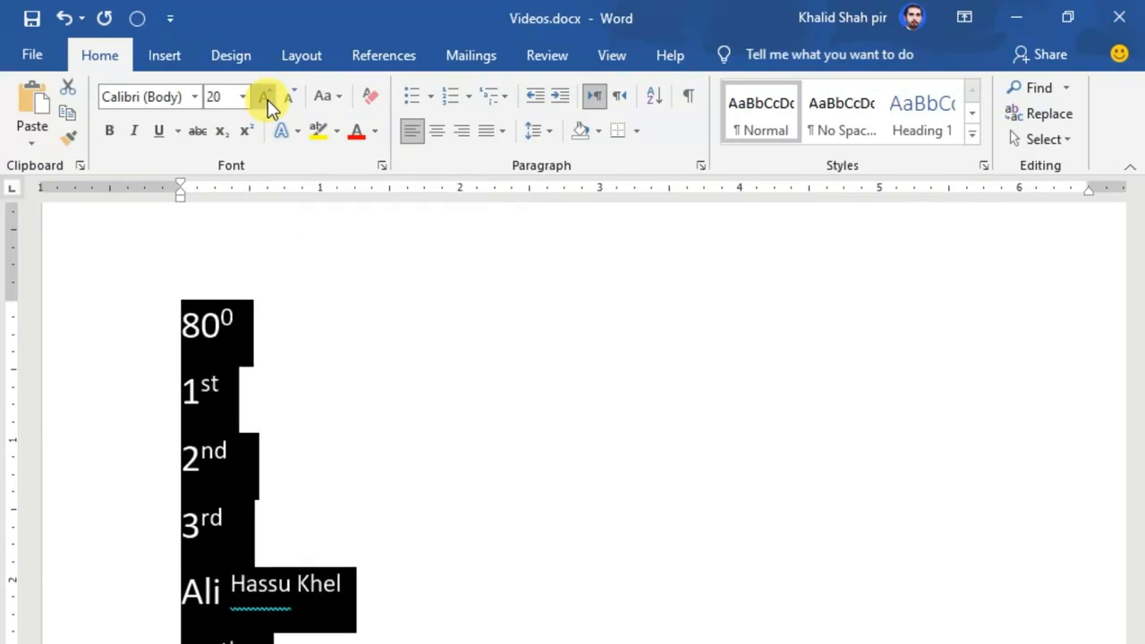
{"action": "left_click", "coordinate": [267, 100]}
{"action": "left_click", "coordinate": [268, 100]}
{"action": "left_click", "coordinate": [267, 100]}
{"action": "left_click", "coordinate": [267, 99]}
{"action": "left_click", "coordinate": [267, 99]}
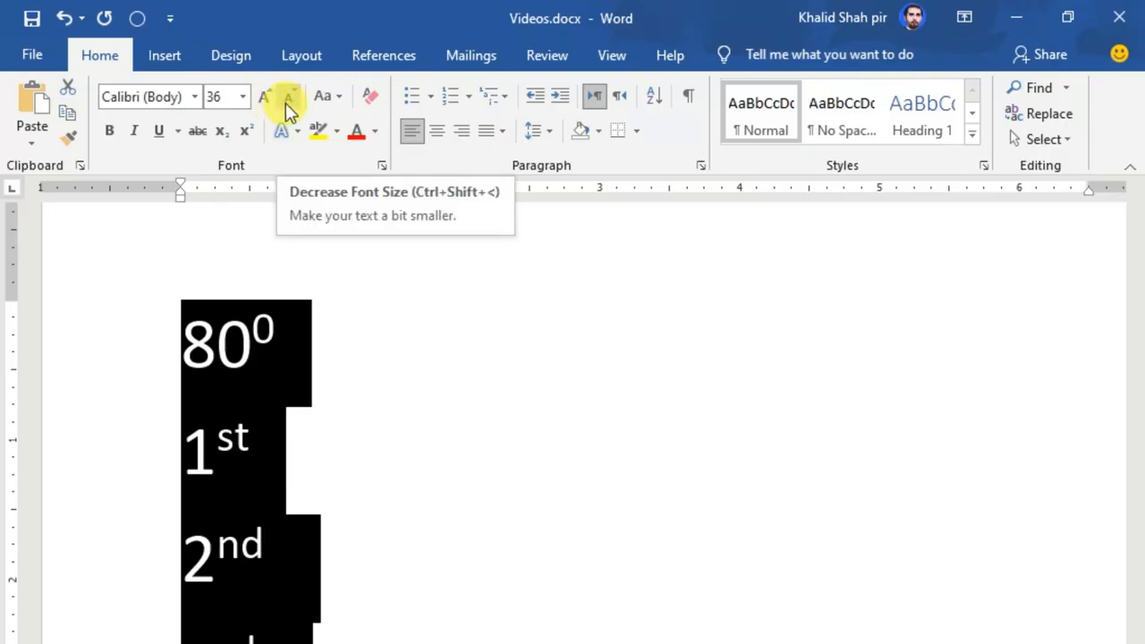
Decrease the selected lines' font size step by step to 14.
{"action": "left_click", "coordinate": [285, 99]}
{"action": "left_click", "coordinate": [285, 99]}
{"action": "left_click", "coordinate": [286, 99]}
{"action": "left_click", "coordinate": [285, 99]}
{"action": "left_click", "coordinate": [285, 99]}
{"action": "left_click", "coordinate": [285, 99]}
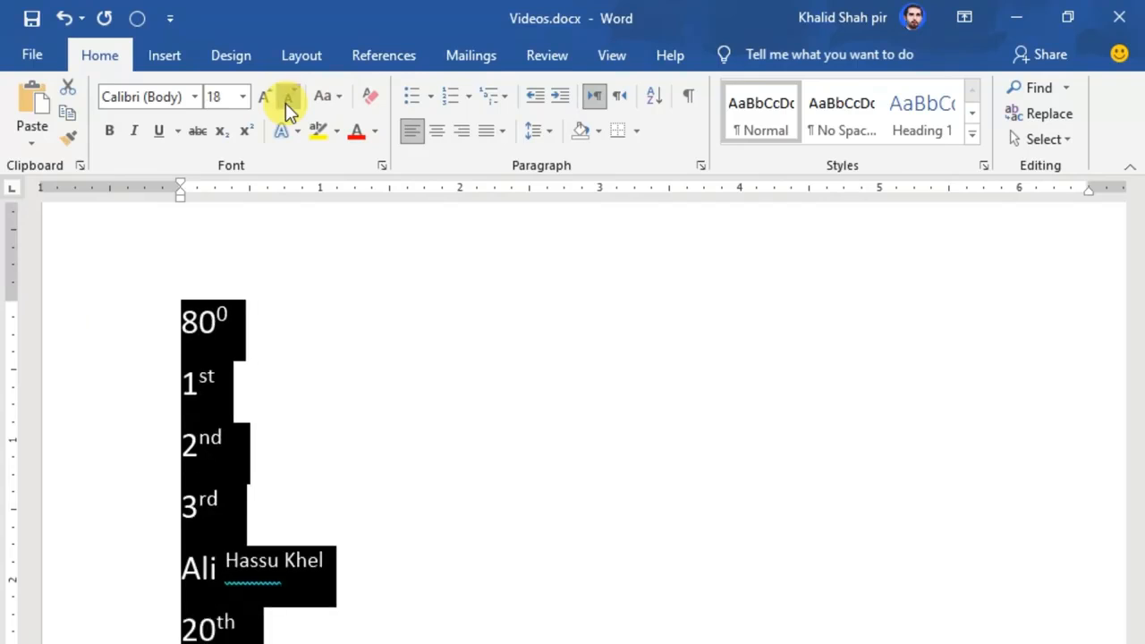
{"action": "left_click", "coordinate": [285, 99]}
{"action": "left_click", "coordinate": [286, 99]}
{"action": "left_click", "coordinate": [285, 100]}
Increase the selected lines' font size to 24.
{"action": "left_click", "coordinate": [268, 100]}
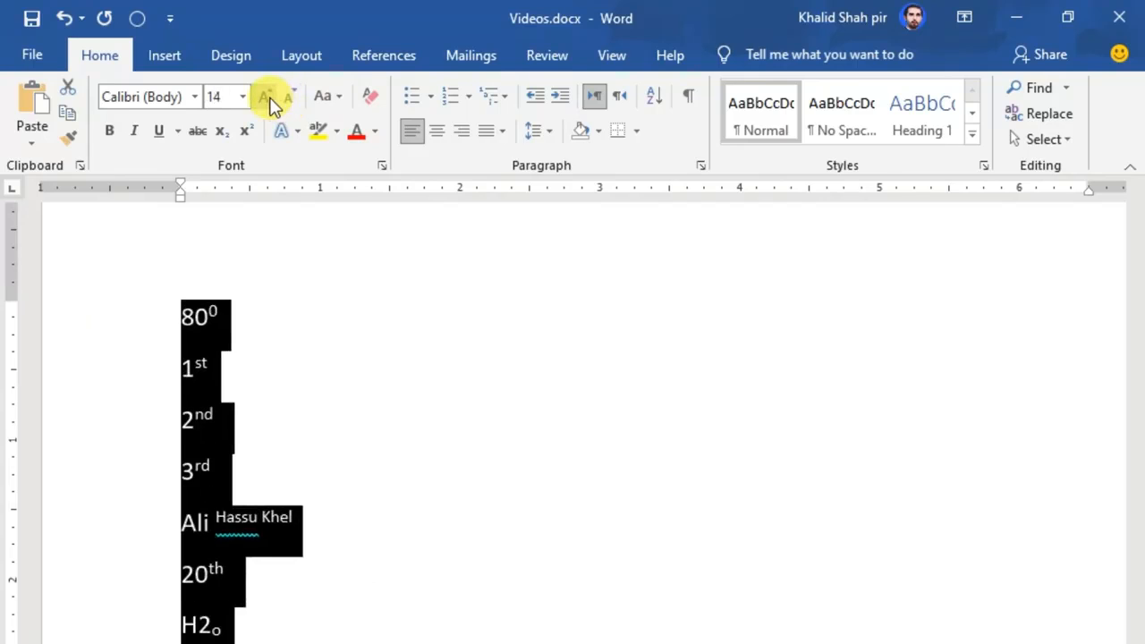
{"action": "left_click", "coordinate": [269, 99]}
{"action": "left_click", "coordinate": [268, 99]}
{"action": "left_click", "coordinate": [268, 99]}
{"action": "left_click", "coordinate": [268, 99]}
{"action": "left_click", "coordinate": [269, 99]}
{"action": "left_click", "coordinate": [269, 99]}
Decrease the selected lines' font size back to 14.
{"action": "left_click", "coordinate": [289, 99]}
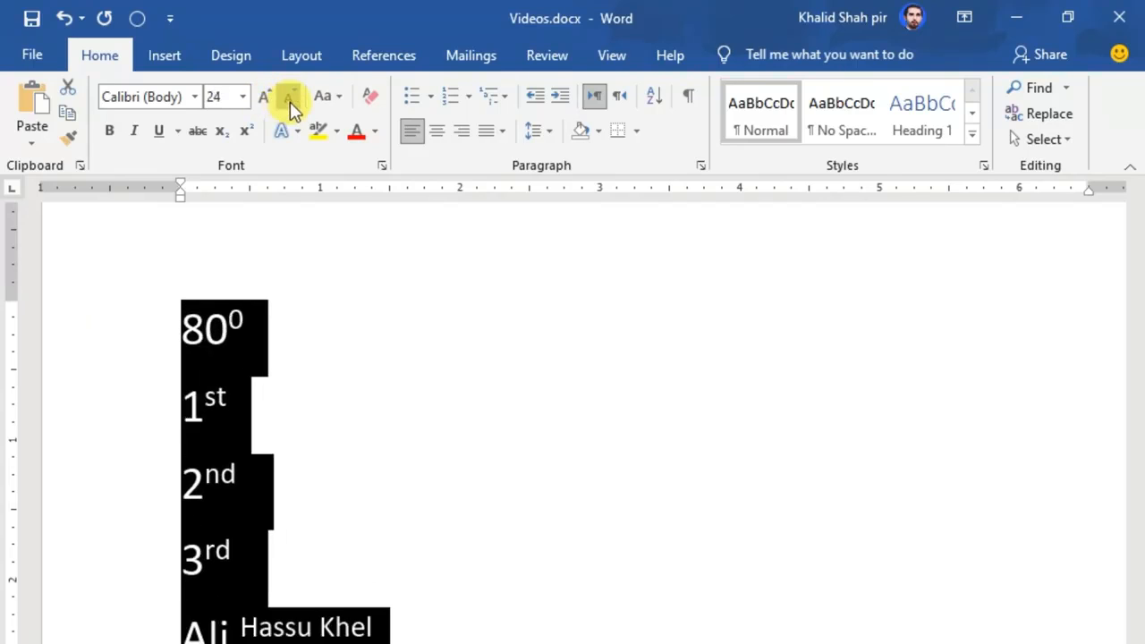
{"action": "left_click", "coordinate": [290, 99]}
{"action": "left_click", "coordinate": [289, 100]}
{"action": "left_click", "coordinate": [290, 100]}
{"action": "left_click", "coordinate": [290, 99]}
{"action": "left_click", "coordinate": [290, 99]}
{"action": "left_click", "coordinate": [290, 99]}
{"action": "left_click", "coordinate": [258, 99]}
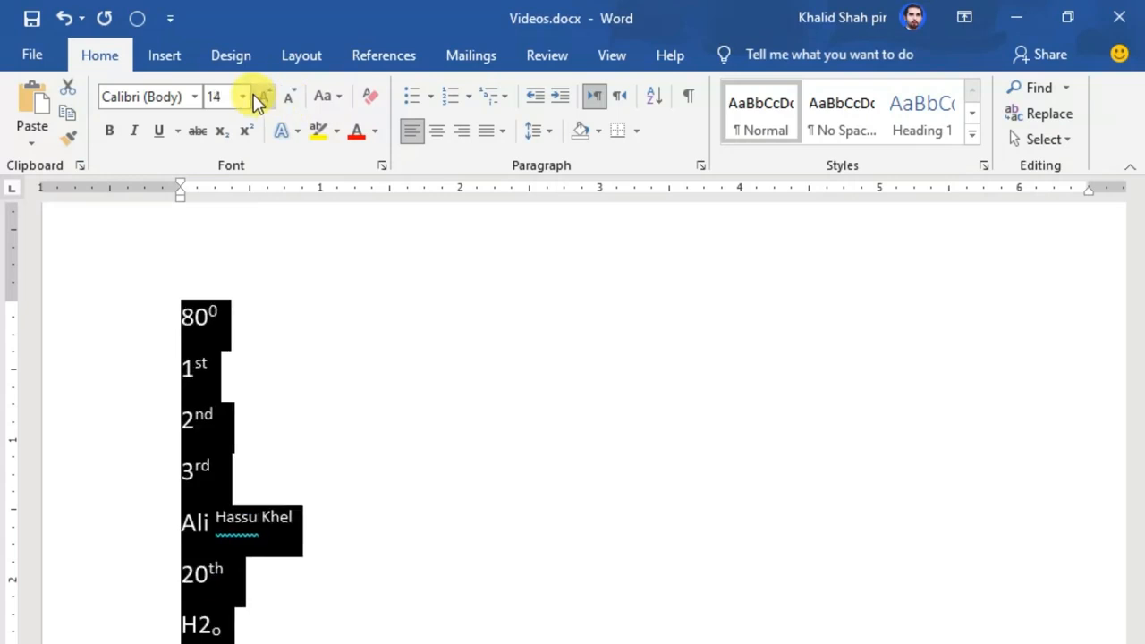
Enlarge the selected example lines' font size to 72.
{"action": "left_click", "coordinate": [258, 101]}
{"action": "left_click", "coordinate": [259, 100]}
{"action": "left_click", "coordinate": [244, 98]}
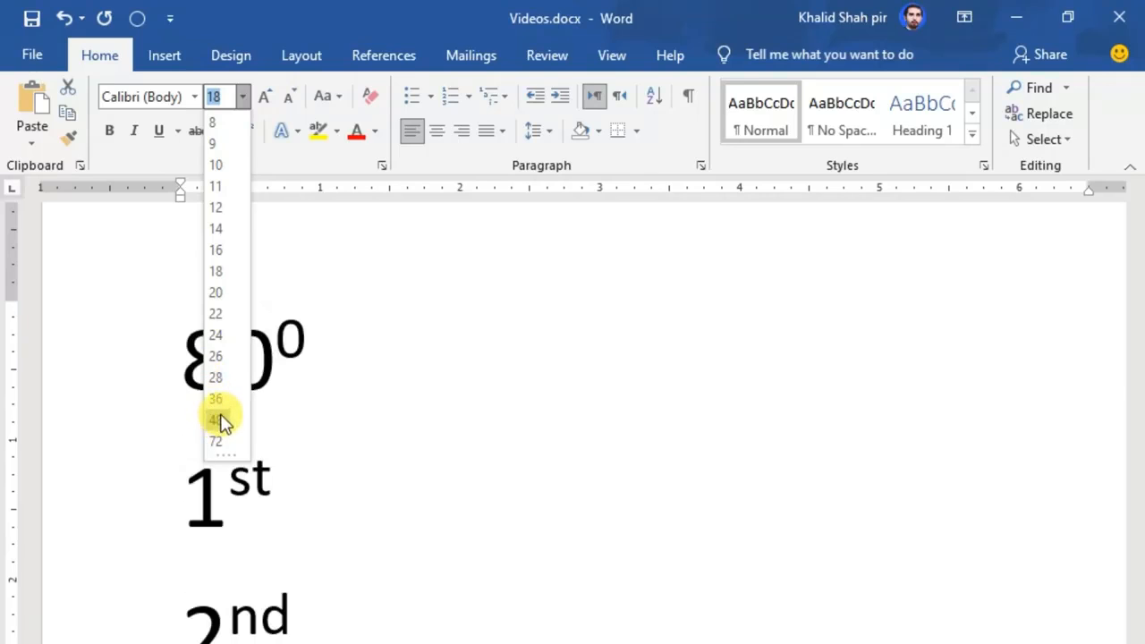
{"action": "left_click", "coordinate": [218, 439]}
{"action": "left_click", "coordinate": [412, 435]}
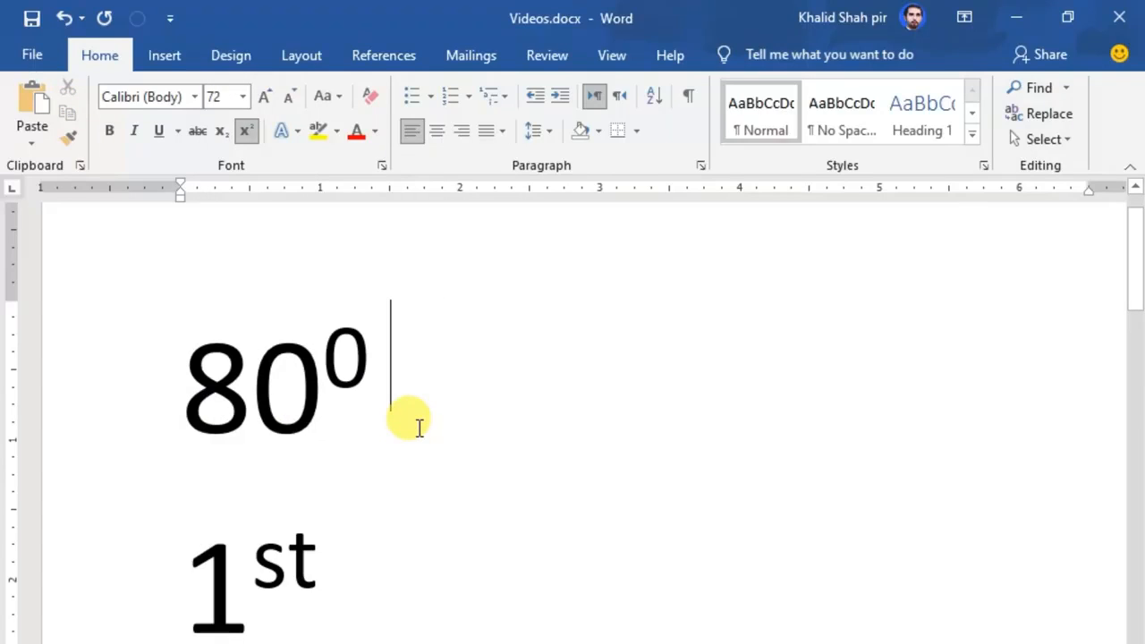
Select the lines from 80⁰ to 20th and shrink their font size step by step to 26.
{"action": "scroll", "coordinate": [418, 427], "scroll_direction": "down", "scroll_amount": 10}
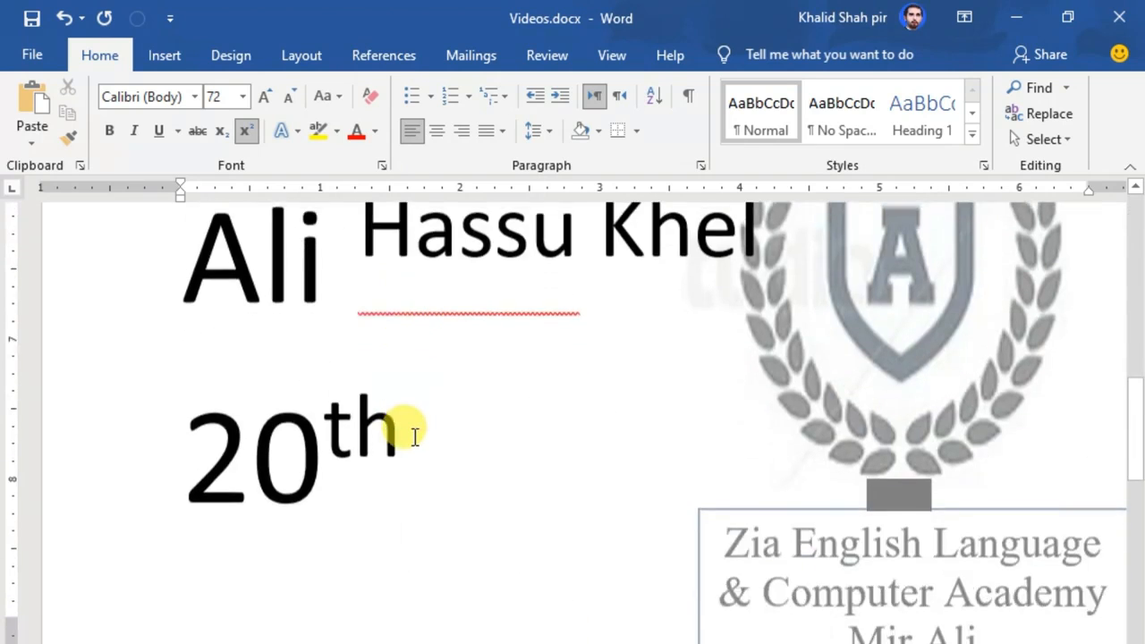
{"action": "scroll", "coordinate": [415, 436], "scroll_direction": "up", "scroll_amount": 10}
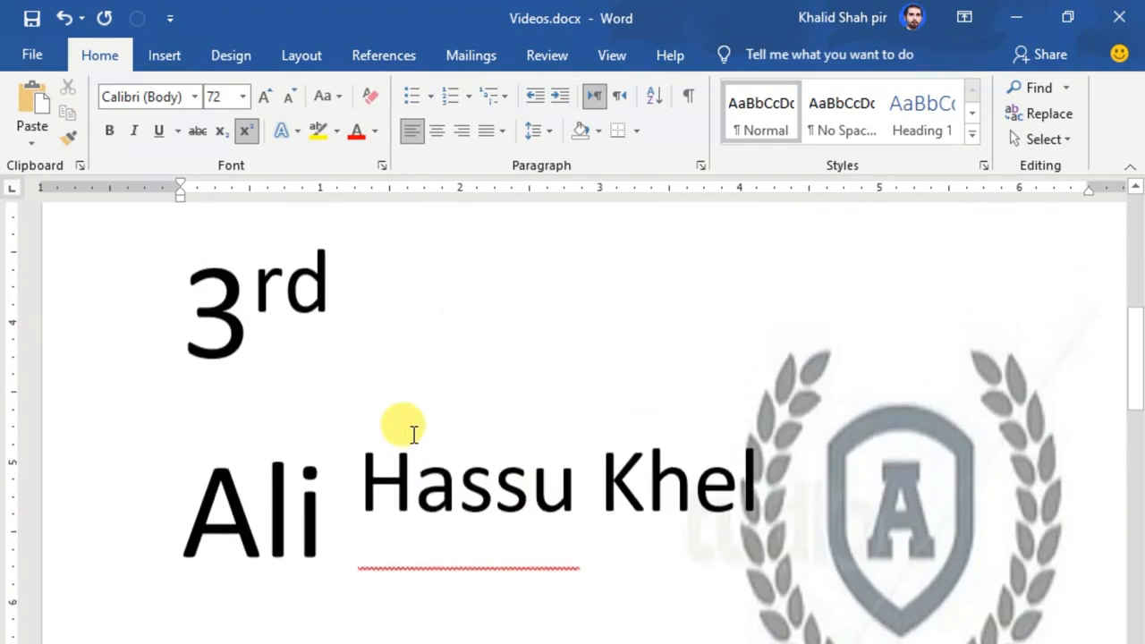
{"action": "scroll", "coordinate": [413, 434], "scroll_direction": "up", "scroll_amount": 2}
{"action": "left_click_drag", "start_coordinate": [117, 480], "coordinate": [129, 565]}
{"action": "scroll", "coordinate": [131, 556], "scroll_direction": "up", "scroll_amount": 8}
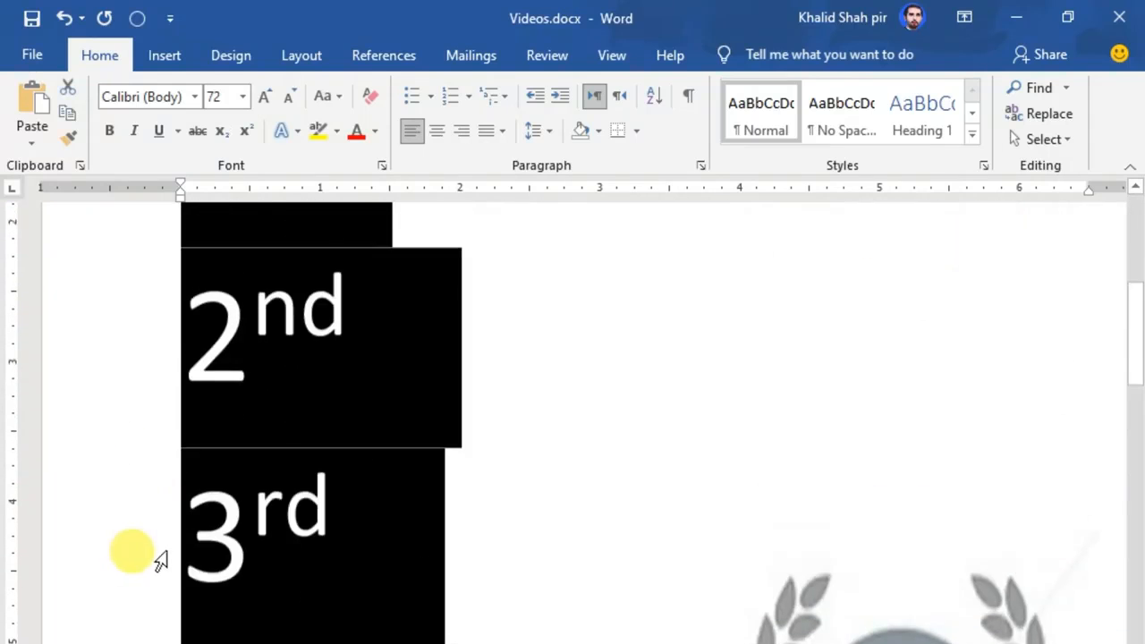
{"action": "left_click", "coordinate": [290, 100]}
{"action": "left_click", "coordinate": [294, 102]}
{"action": "left_click", "coordinate": [293, 102]}
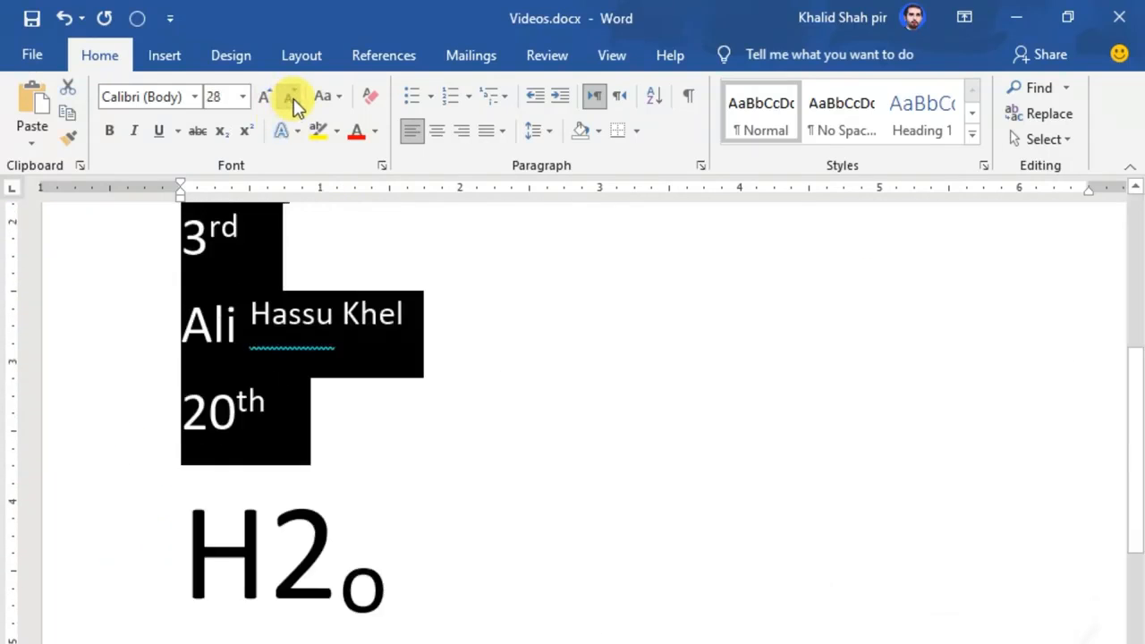
{"action": "left_click", "coordinate": [293, 103]}
Select the H2o and NH3 lines and shrink their font size step by step.
{"action": "scroll", "coordinate": [421, 401], "scroll_direction": "up", "scroll_amount": 5}
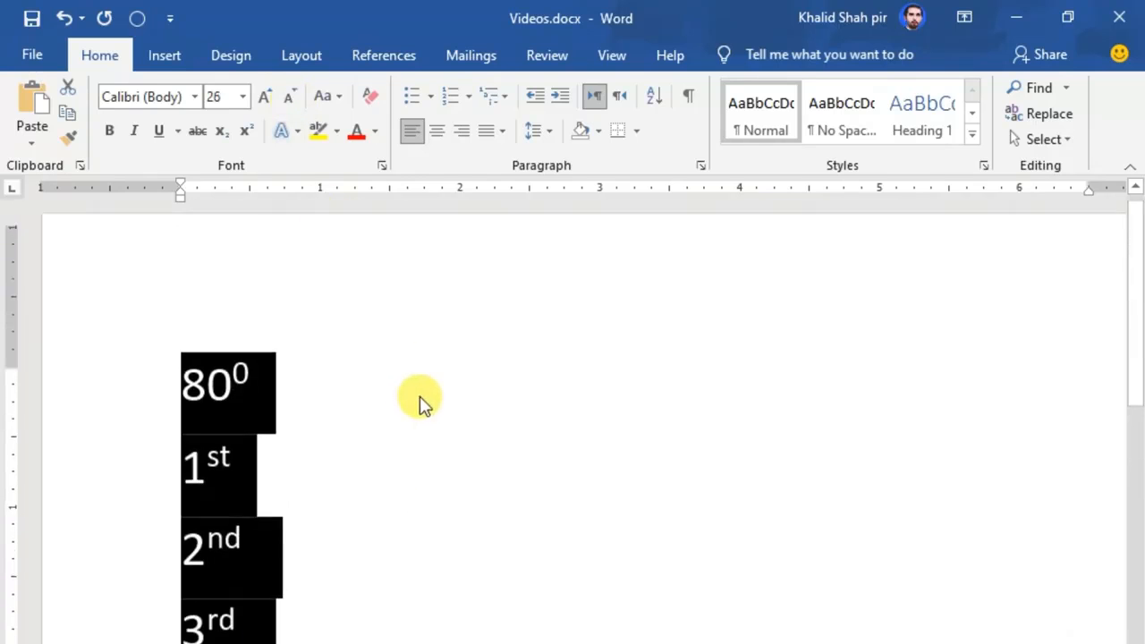
{"action": "scroll", "coordinate": [421, 402], "scroll_direction": "down", "scroll_amount": 7}
{"action": "scroll", "coordinate": [205, 256], "scroll_direction": "up", "scroll_amount": 2}
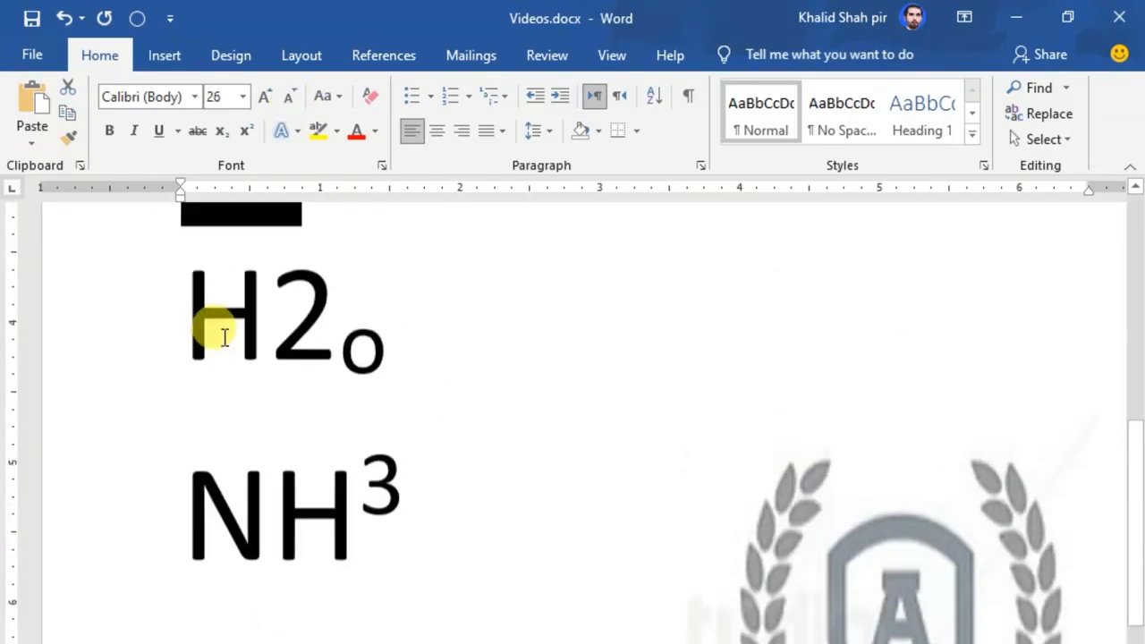
{"action": "left_click_drag", "start_coordinate": [113, 346], "coordinate": [110, 493]}
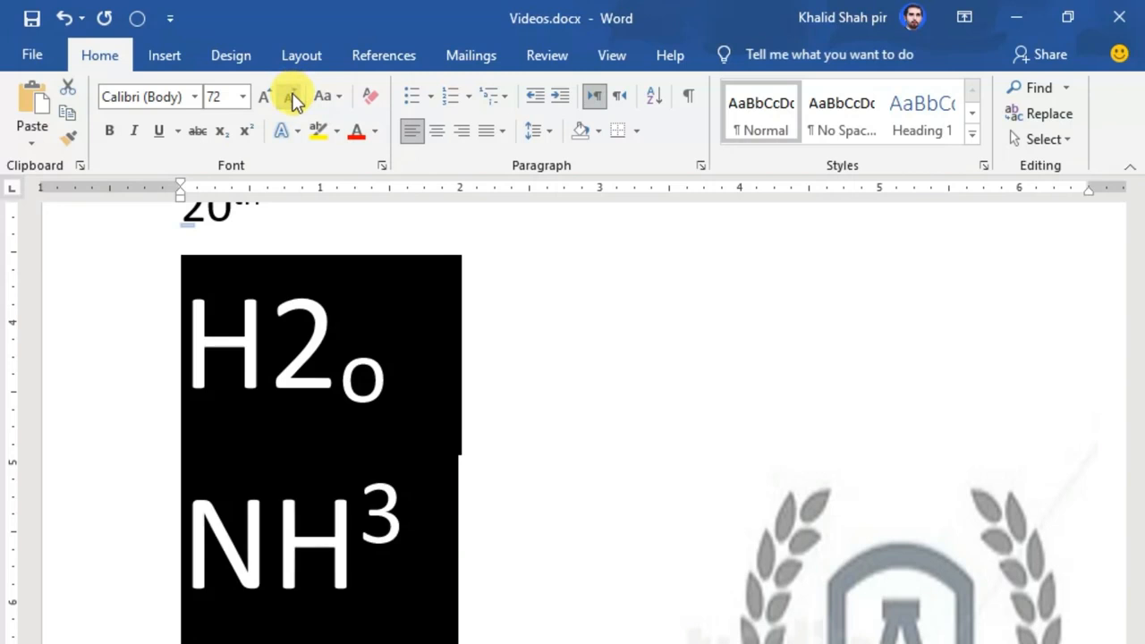
{"action": "left_click", "coordinate": [294, 98]}
{"action": "left_click", "coordinate": [294, 97]}
{"action": "left_click", "coordinate": [294, 98]}
{"action": "left_click", "coordinate": [294, 98]}
{"action": "left_click", "coordinate": [295, 97]}
{"action": "left_click", "coordinate": [295, 97]}
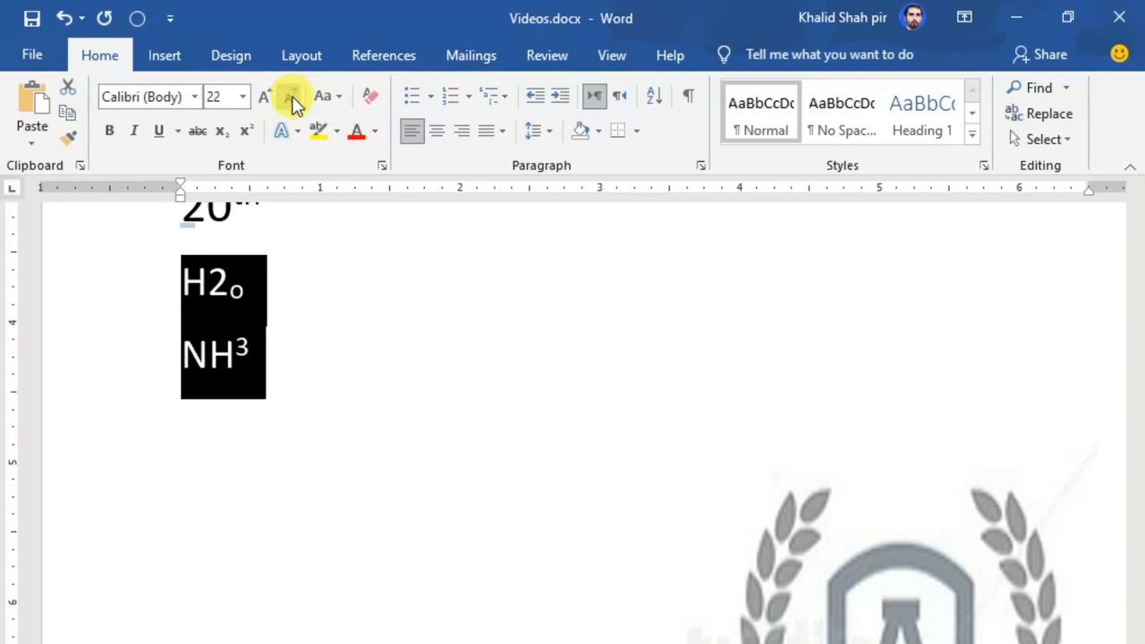
{"action": "left_click", "coordinate": [294, 97]}
Select all the example lines and set their font size to 11.
{"action": "scroll", "coordinate": [298, 379], "scroll_direction": "up", "scroll_amount": 3}
{"action": "scroll", "coordinate": [269, 357], "scroll_direction": "up", "scroll_amount": 5}
{"action": "left_click_drag", "start_coordinate": [107, 312], "coordinate": [98, 637]}
{"action": "scroll", "coordinate": [187, 569], "scroll_direction": "up", "scroll_amount": 8}
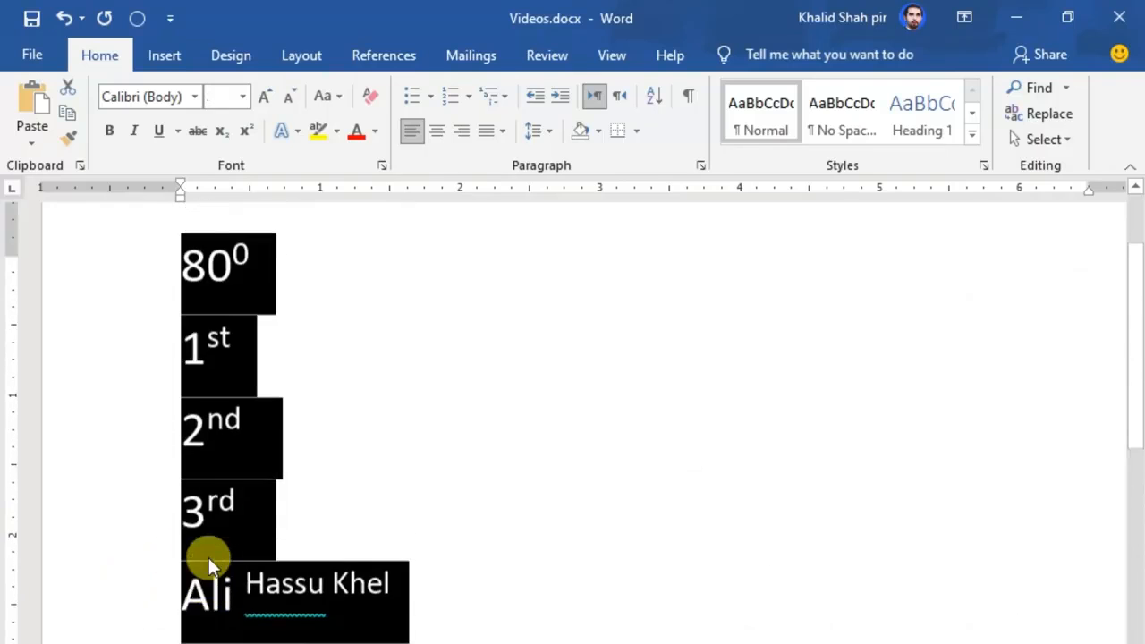
{"action": "left_click", "coordinate": [240, 97]}
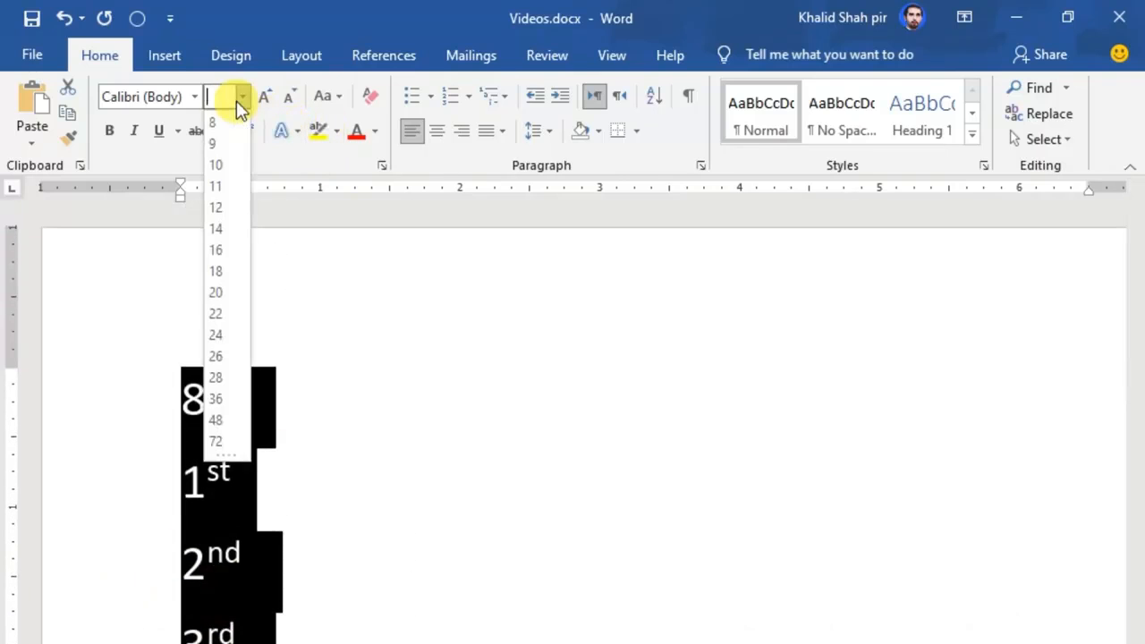
{"action": "left_click", "coordinate": [226, 185]}
{"action": "left_click", "coordinate": [423, 469]}
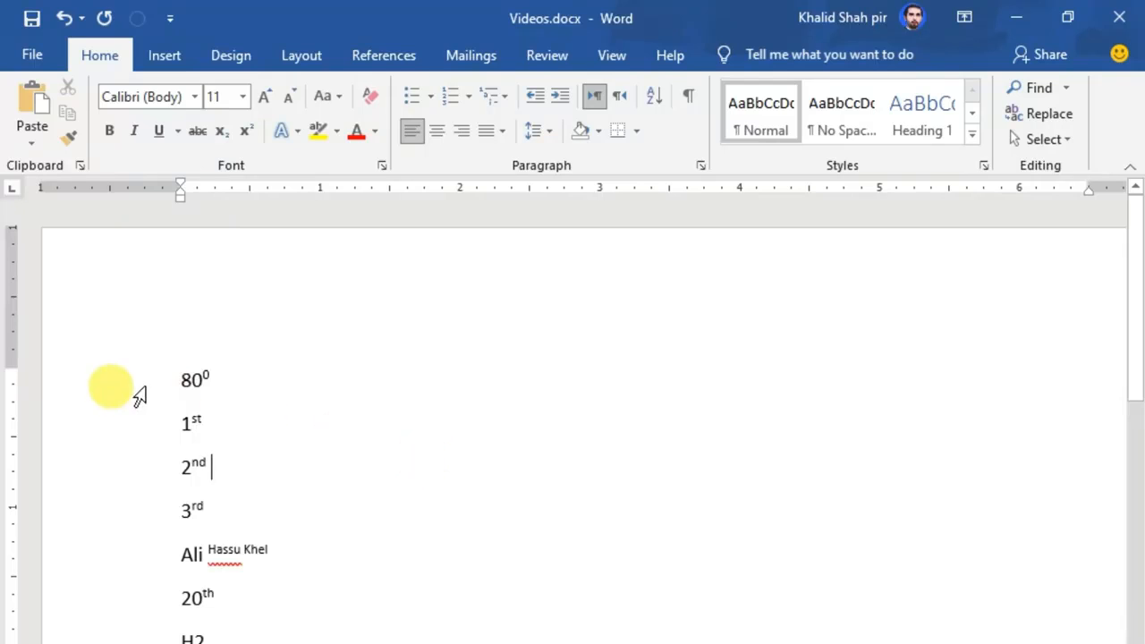
Select the example lines and set their font size to 100.
{"action": "left_click_drag", "start_coordinate": [102, 383], "coordinate": [59, 643]}
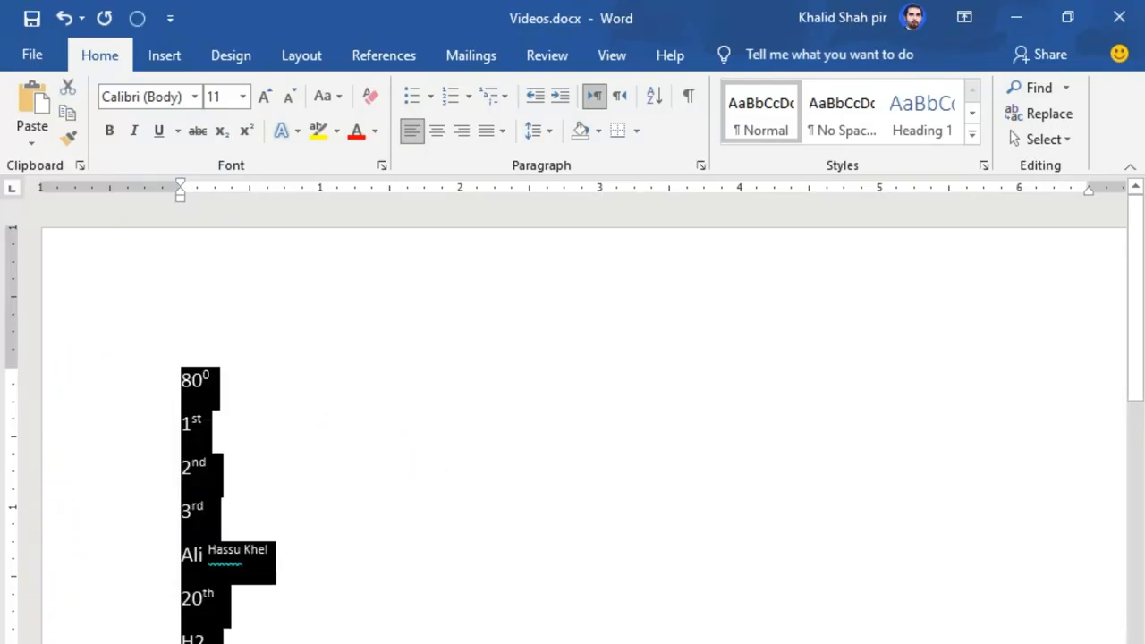
{"action": "left_click", "coordinate": [216, 97]}
{"action": "type", "text": "100"}
{"action": "key", "text": "Return"}
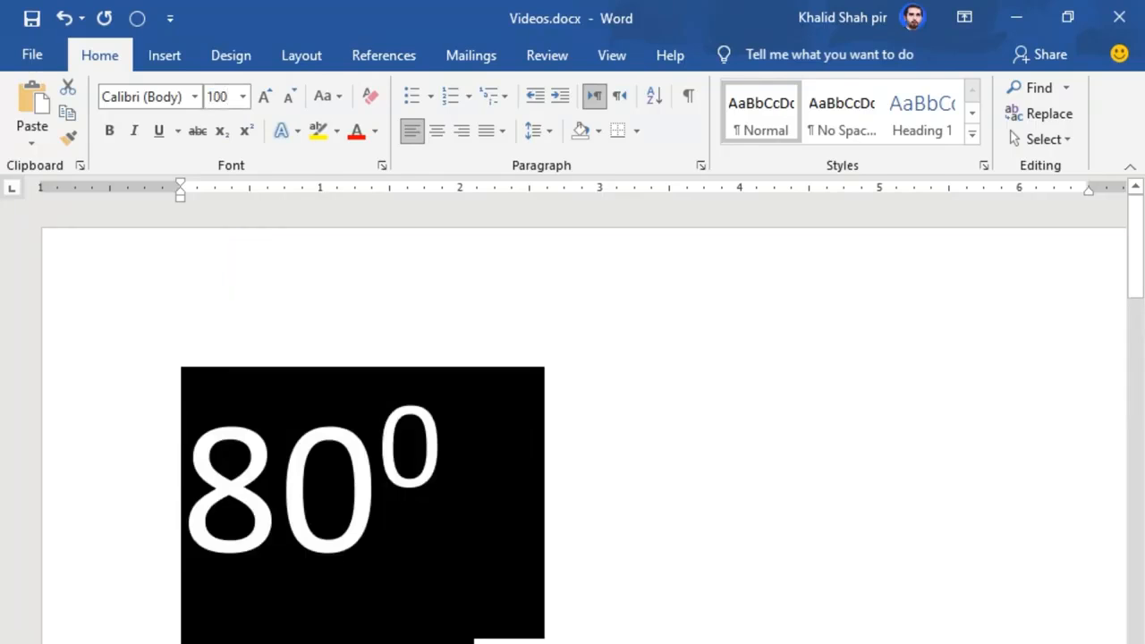
Select the whole document and set its font size to 150.
{"action": "scroll", "coordinate": [322, 259], "scroll_direction": "down", "scroll_amount": 15}
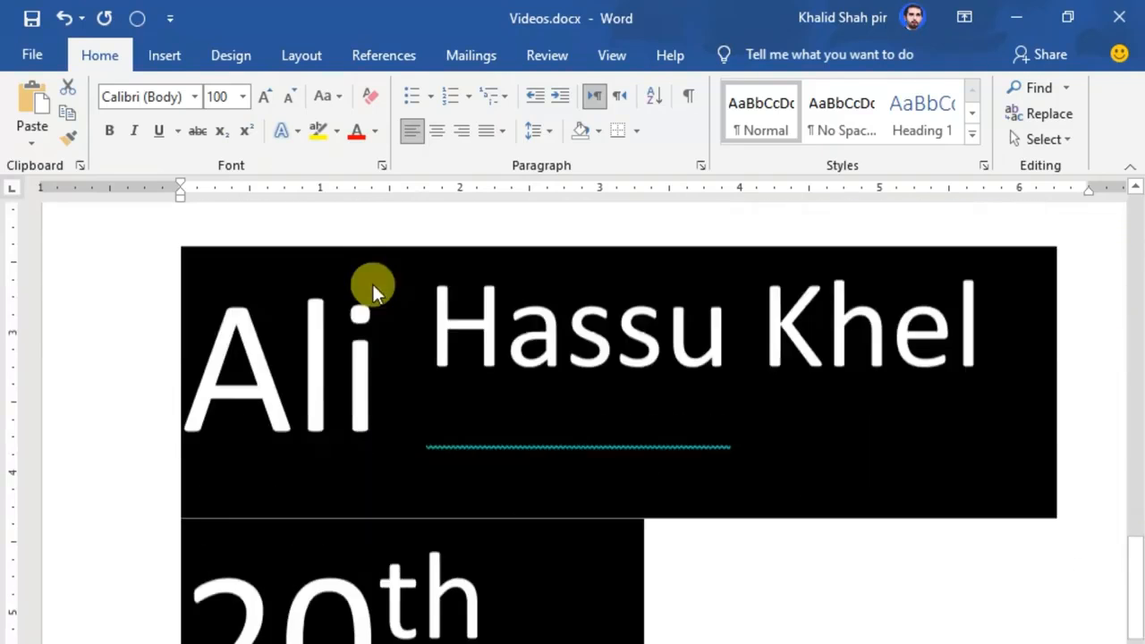
{"action": "scroll", "coordinate": [380, 300], "scroll_direction": "down", "scroll_amount": 5}
{"action": "scroll", "coordinate": [388, 309], "scroll_direction": "up", "scroll_amount": 5}
{"action": "left_click", "coordinate": [398, 322]}
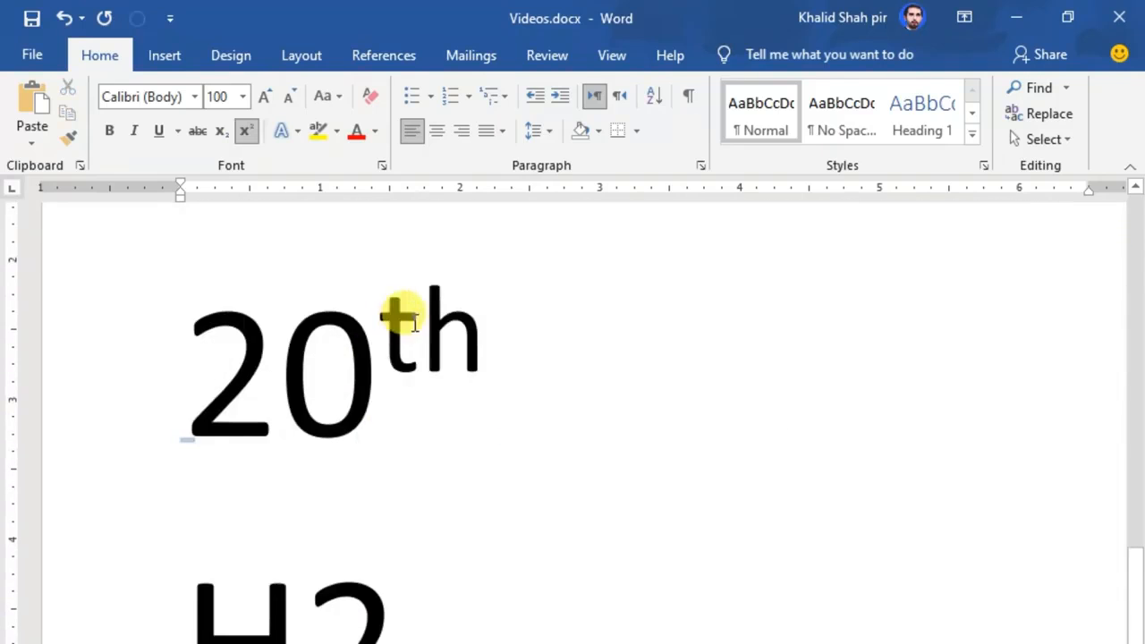
{"action": "key", "text": "ctrl+a"}
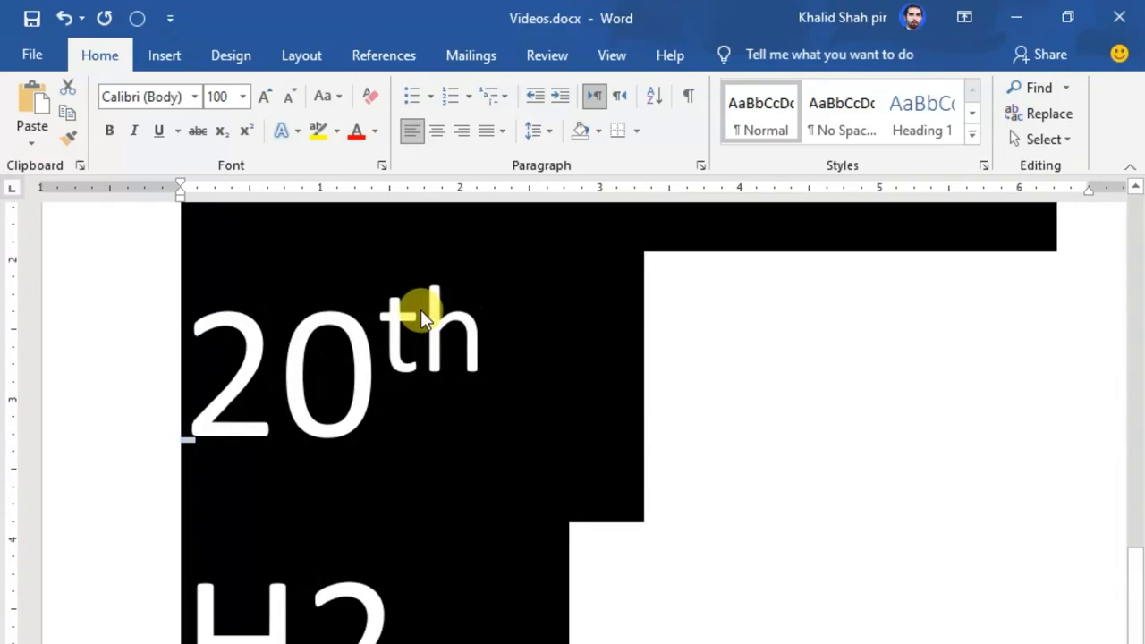
{"action": "left_click", "coordinate": [214, 99]}
{"action": "type", "text": "150"}
{"action": "key", "text": "Return"}
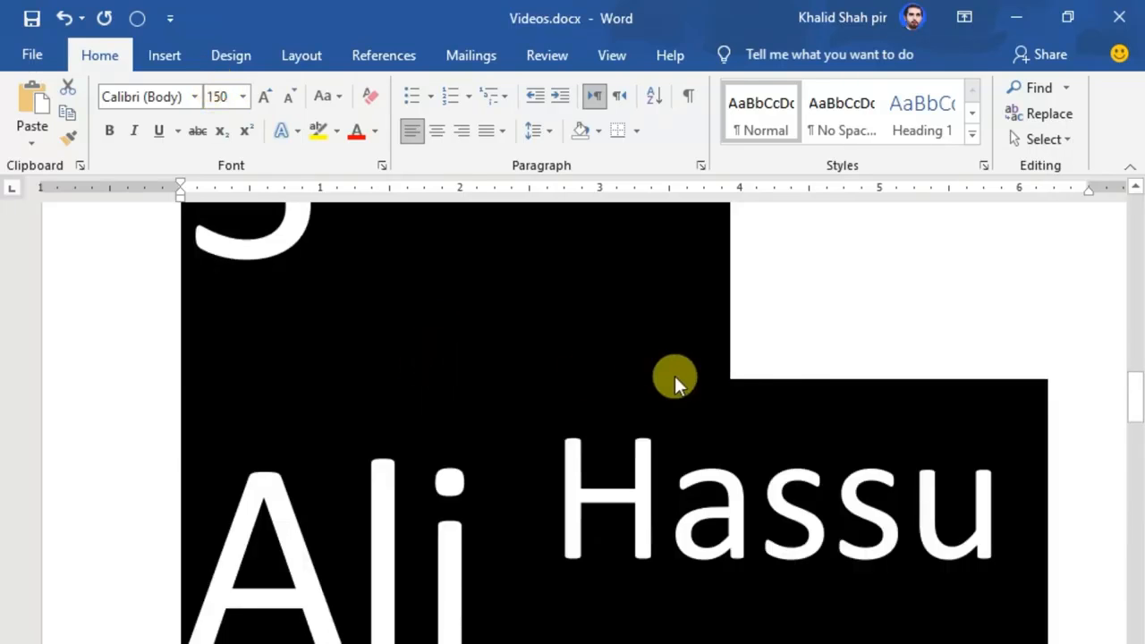
Set the selected text's font size to 300.
{"action": "left_click", "coordinate": [809, 357]}
{"action": "scroll", "coordinate": [818, 357], "scroll_direction": "down", "scroll_amount": 15}
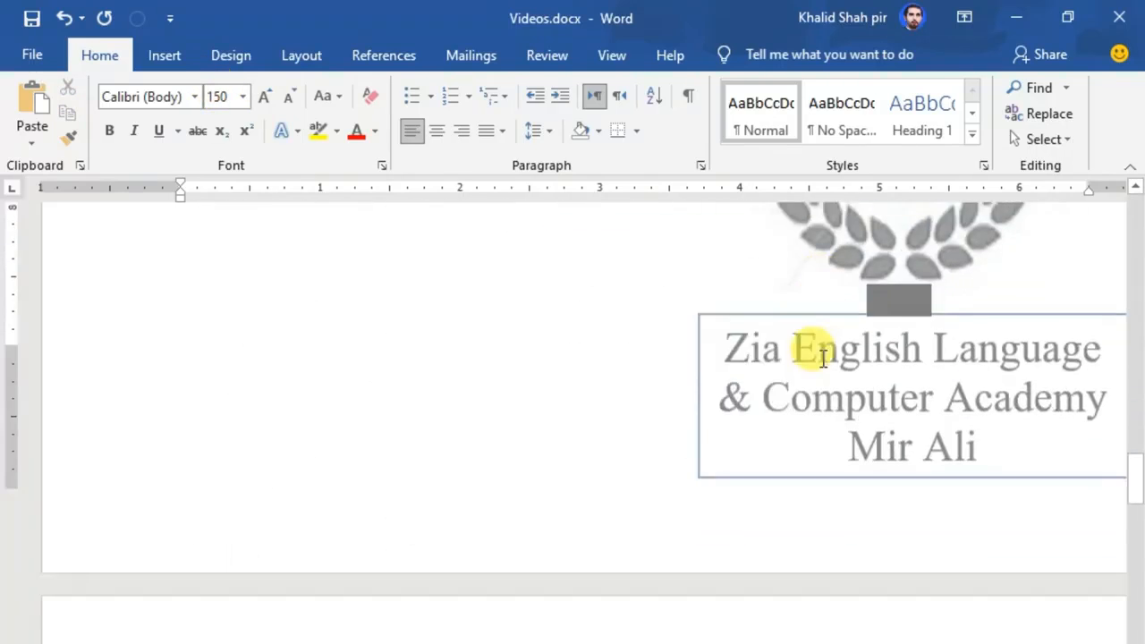
{"action": "scroll", "coordinate": [821, 354], "scroll_direction": "down", "scroll_amount": 15}
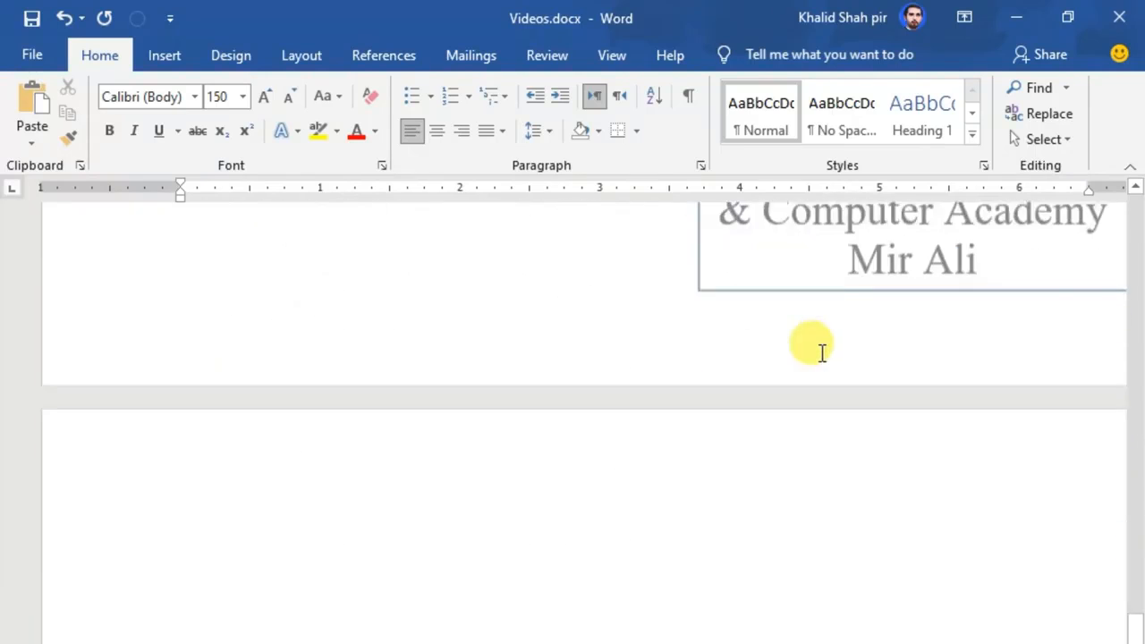
{"action": "scroll", "coordinate": [819, 352], "scroll_direction": "down", "scroll_amount": 5}
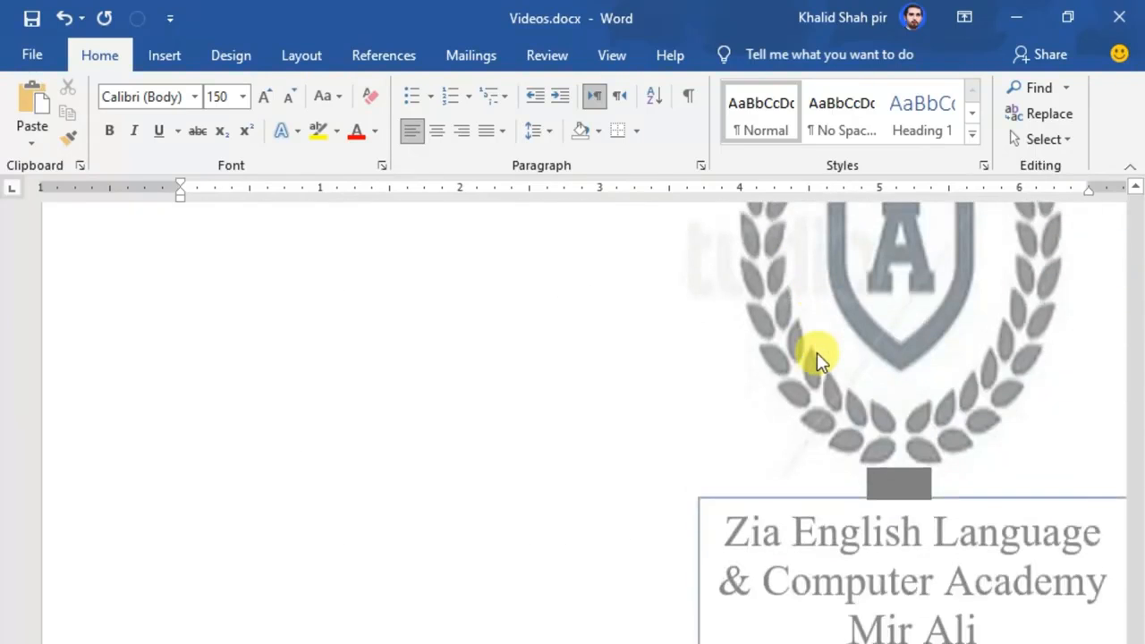
{"action": "scroll", "coordinate": [527, 411], "scroll_direction": "up", "scroll_amount": 3}
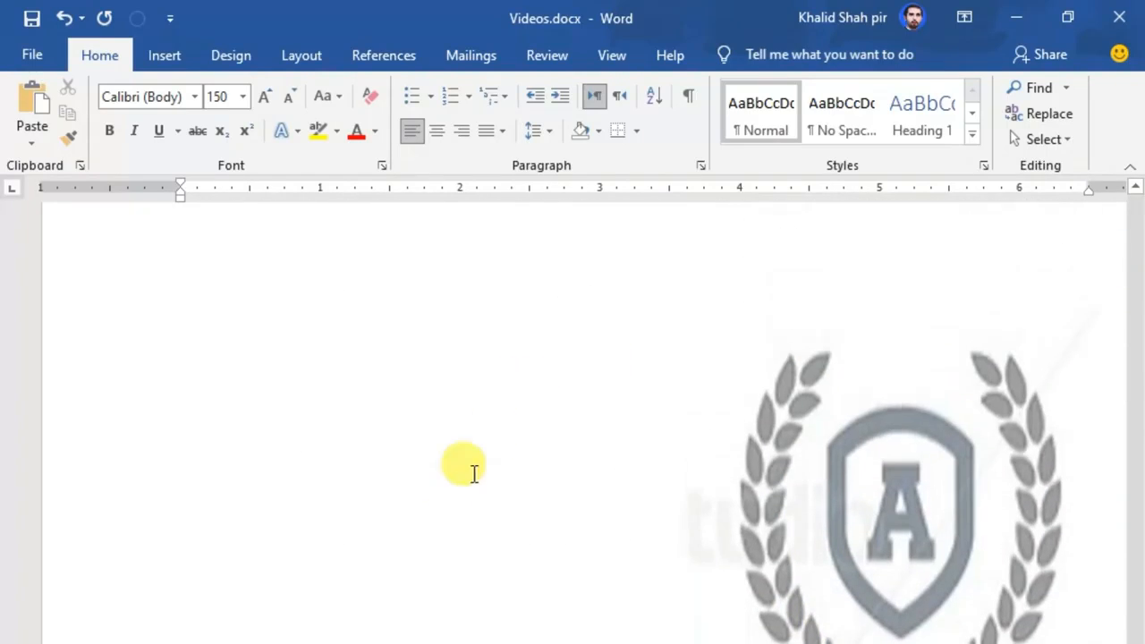
{"action": "left_click", "coordinate": [219, 99]}
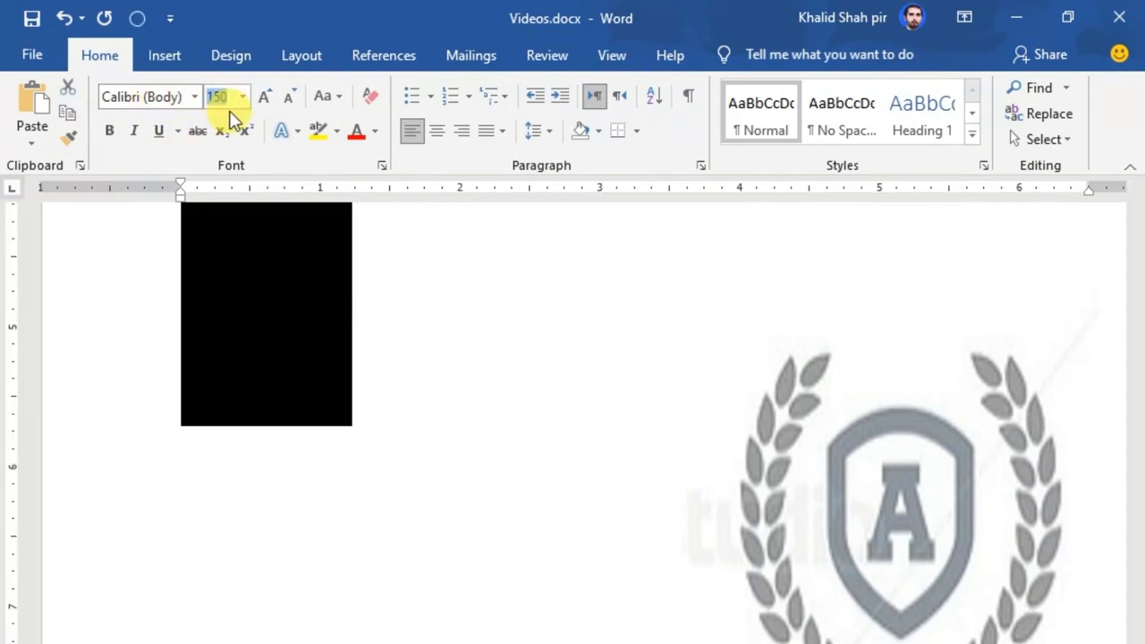
{"action": "type", "text": "300"}
{"action": "key", "text": "Return"}
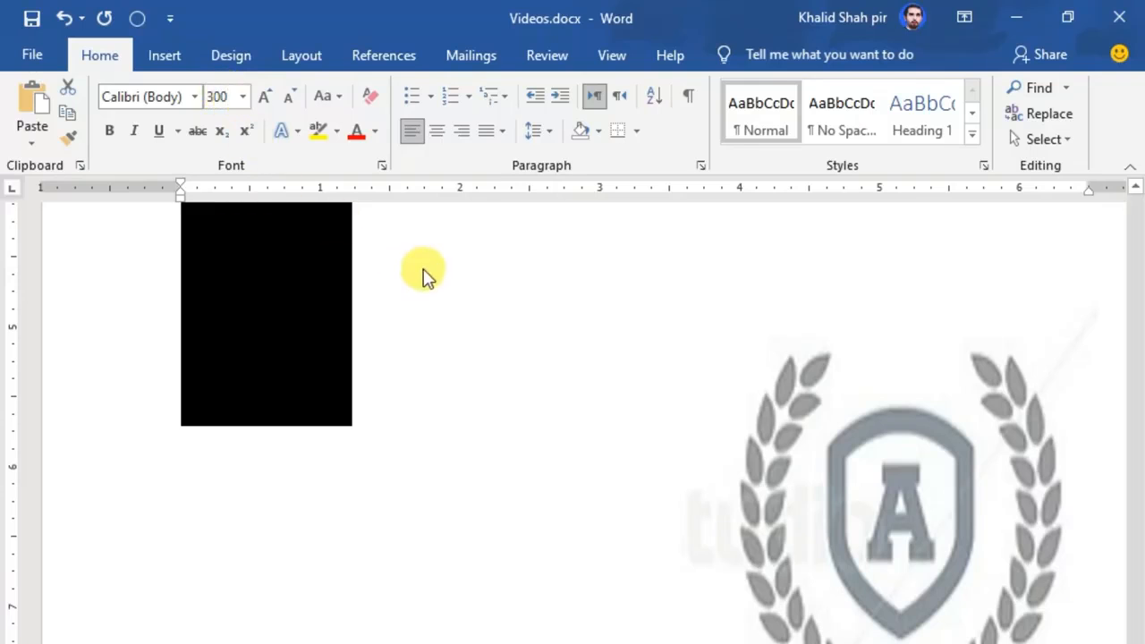
{"action": "left_click", "coordinate": [417, 261]}
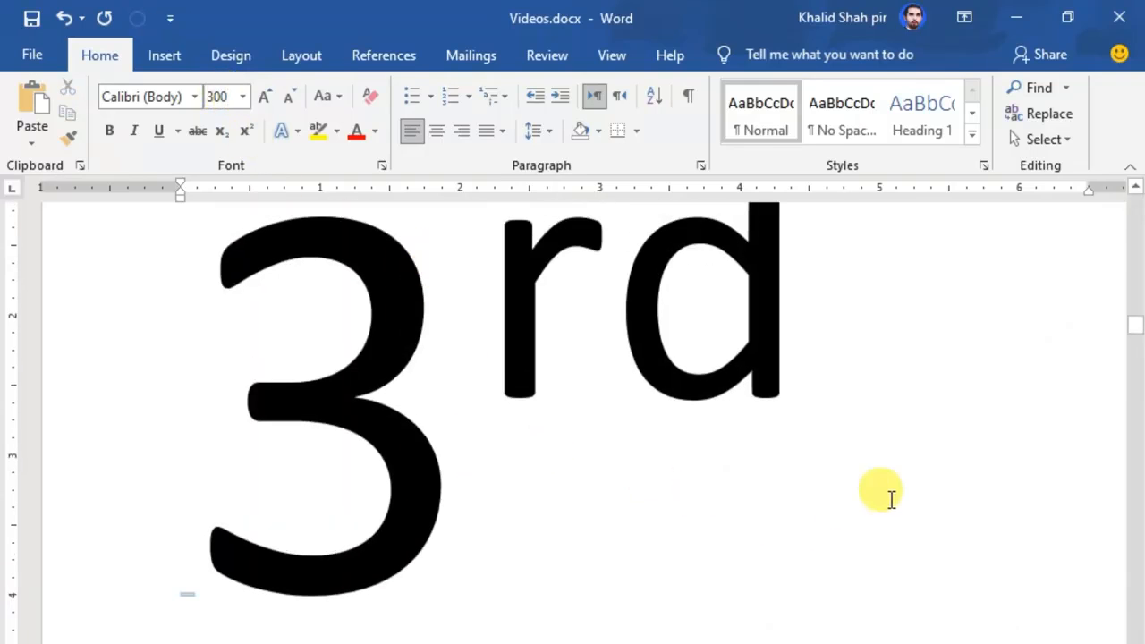
Set the font size to 11.
{"action": "left_click_drag", "start_coordinate": [1136, 330], "coordinate": [1137, 187]}
{"action": "scroll", "coordinate": [797, 332], "scroll_direction": "down", "scroll_amount": 10}
{"action": "scroll", "coordinate": [815, 548], "scroll_direction": "down", "scroll_amount": 15}
{"action": "scroll", "coordinate": [815, 547], "scroll_direction": "down", "scroll_amount": 15}
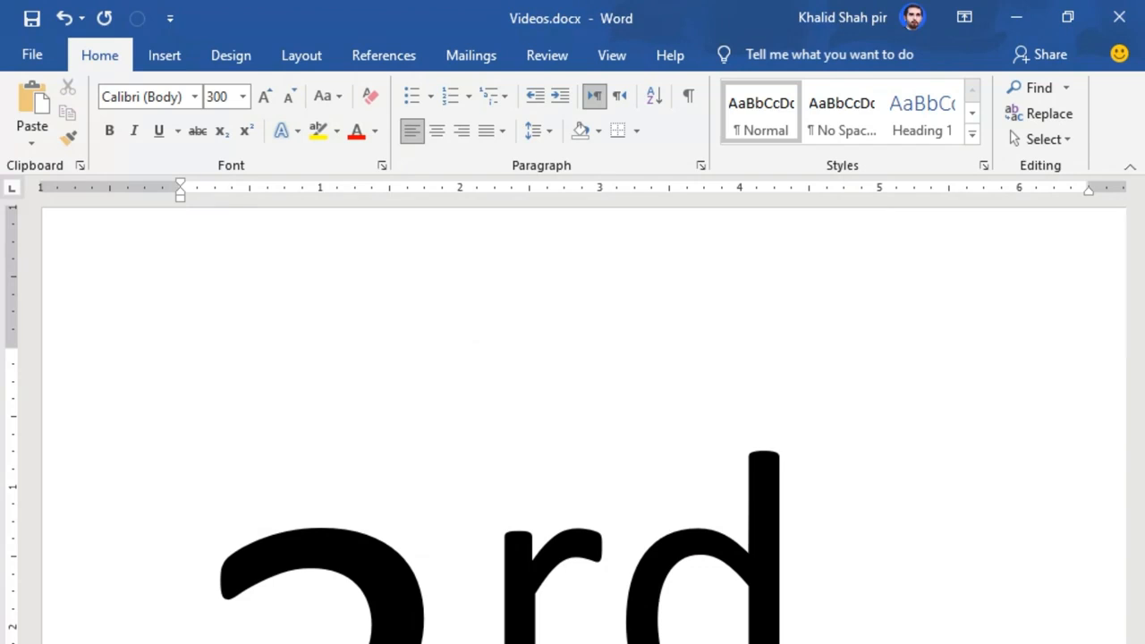
{"action": "left_click", "coordinate": [225, 95]}
{"action": "type", "text": "1"}
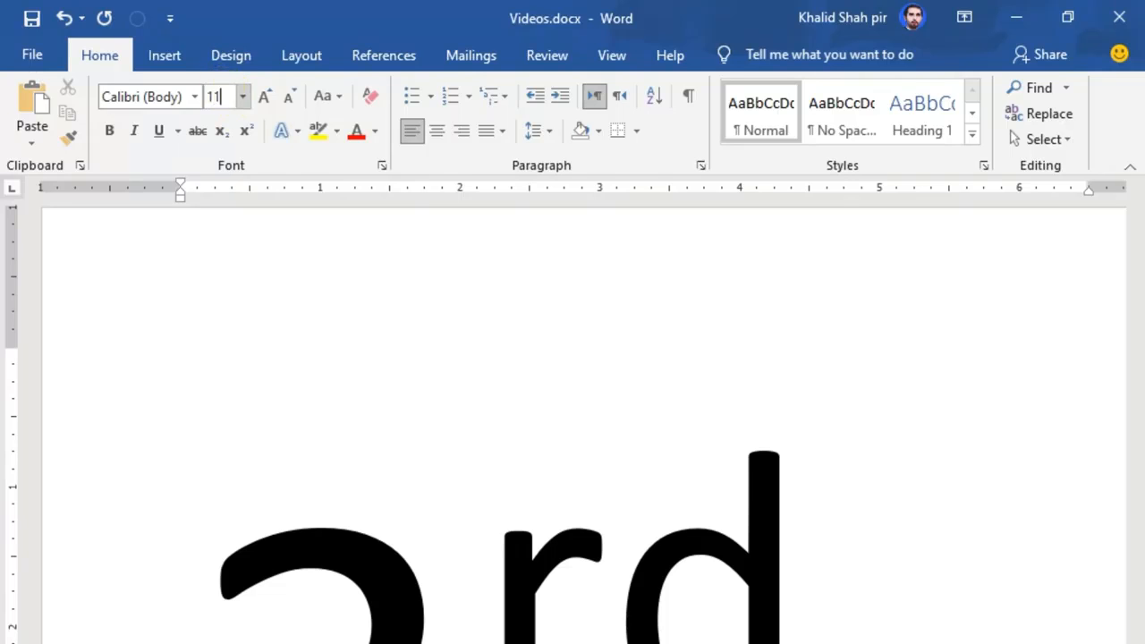
{"action": "type", "text": "1"}
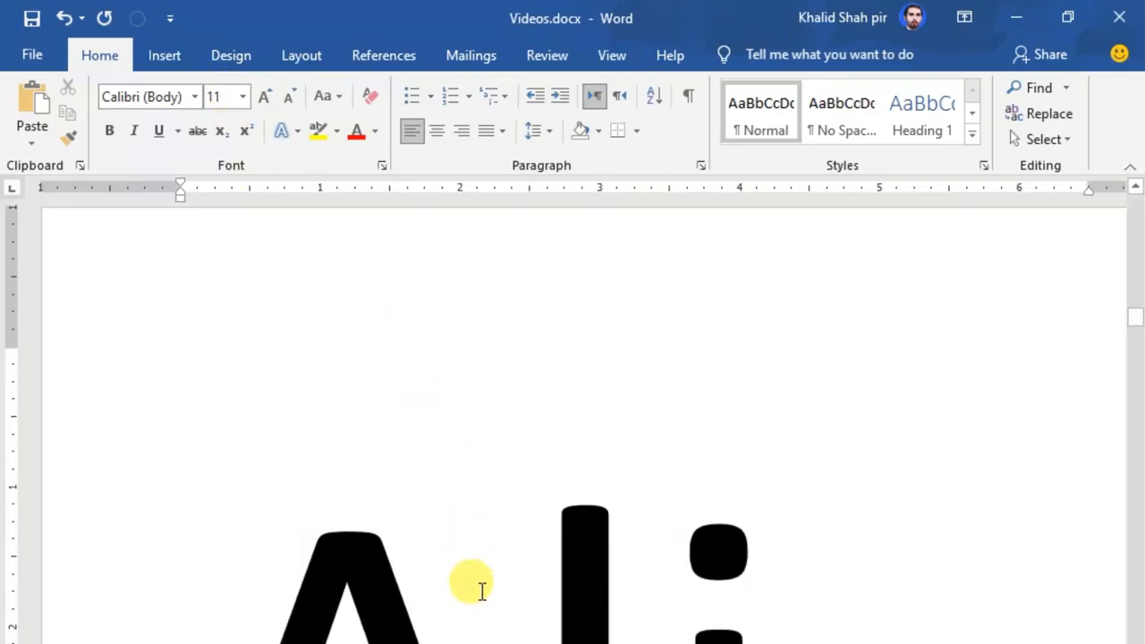